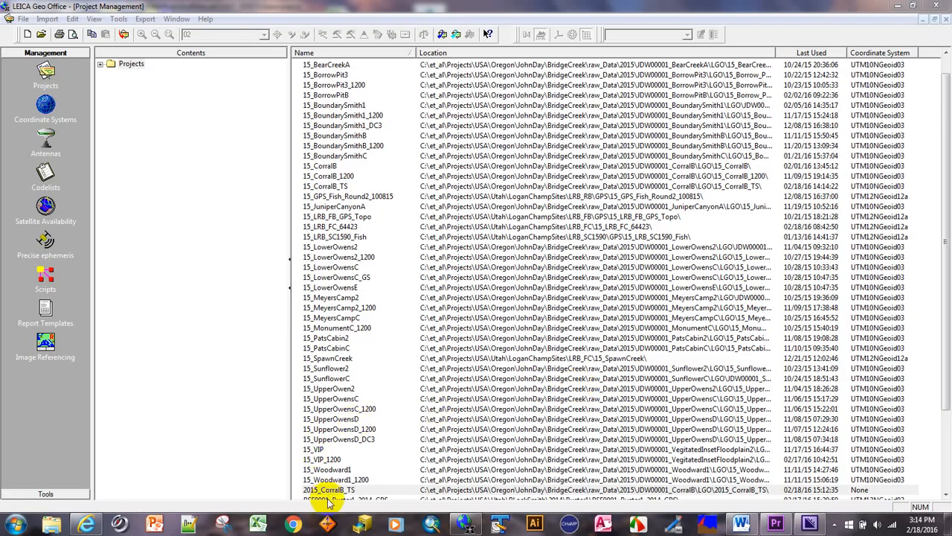
Open the 2015_CorralB_TS project, dismiss its legend and list the project's points with widened columns.
{"action": "double_click", "coordinate": [342, 493]}
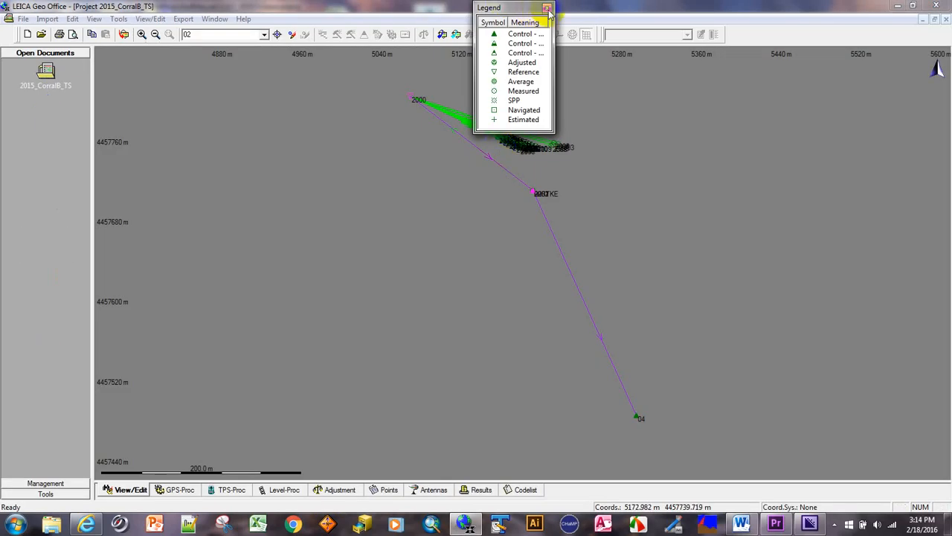
{"action": "left_click", "coordinate": [548, 9]}
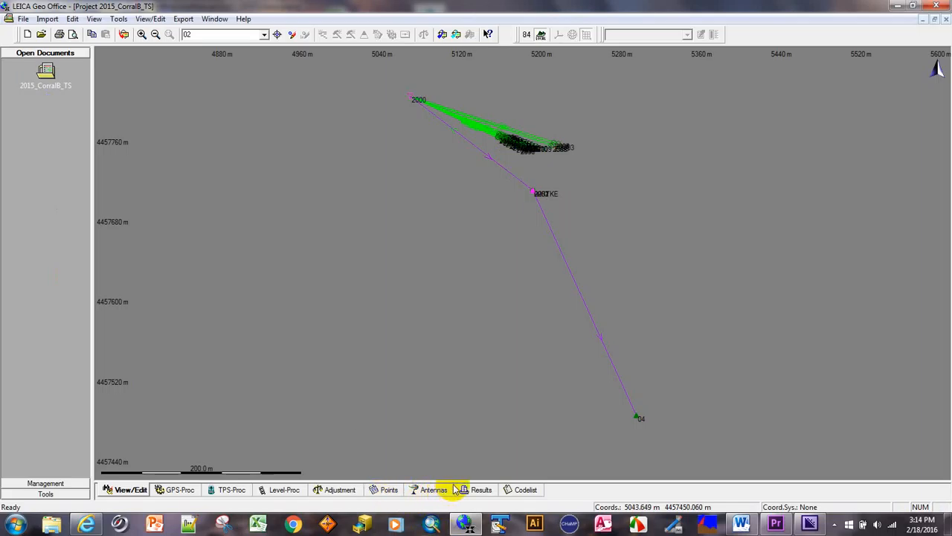
{"action": "left_click", "coordinate": [390, 490]}
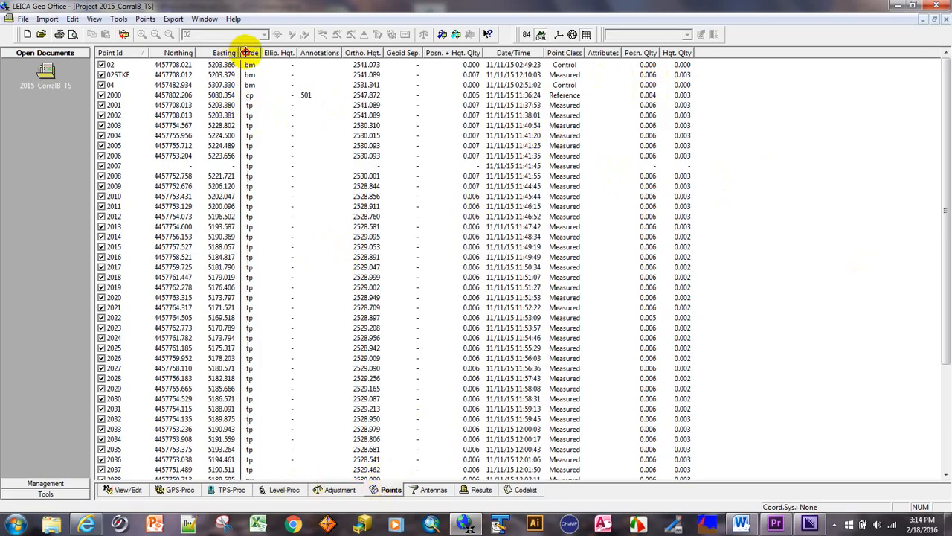
{"action": "left_click_drag", "start_coordinate": [246, 52], "coordinate": [337, 53]}
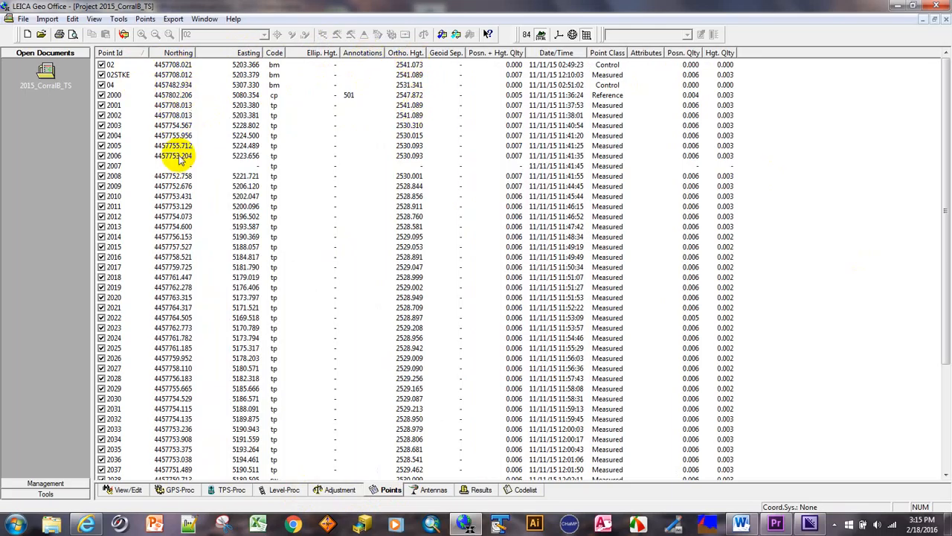
Examine in the graphical view how the measured and staked points cluster around control point 02 and relate to 2000 and 04.
{"action": "left_click", "coordinate": [128, 490]}
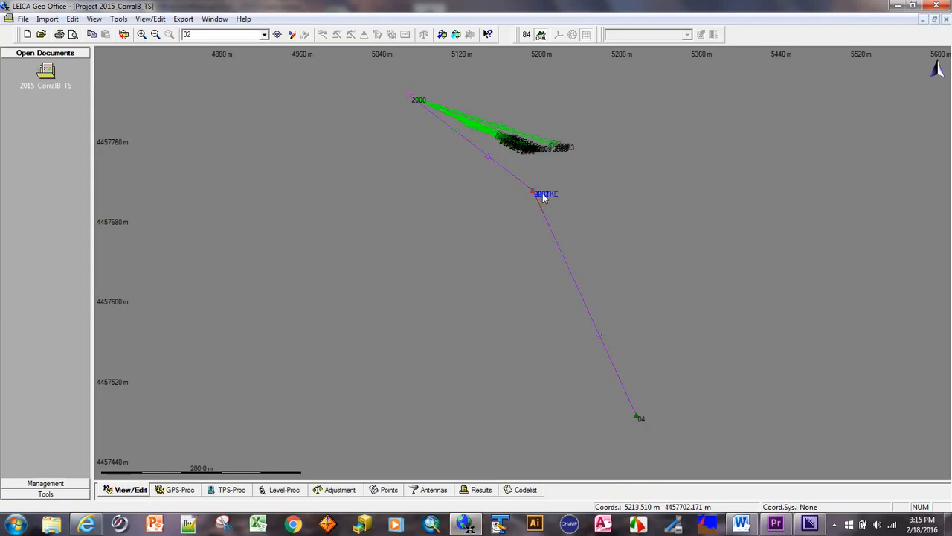
{"action": "scroll", "coordinate": [544, 198], "scroll_direction": "down", "scroll_amount": 3}
{"action": "scroll", "coordinate": [535, 222], "scroll_direction": "up", "scroll_amount": 4}
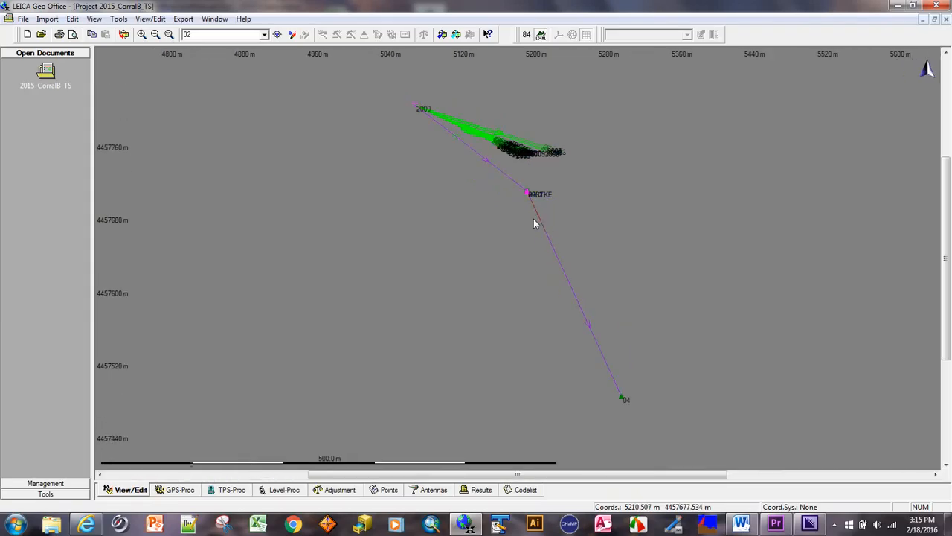
{"action": "left_click", "coordinate": [142, 35]}
{"action": "left_click_drag", "start_coordinate": [514, 165], "coordinate": [554, 200]}
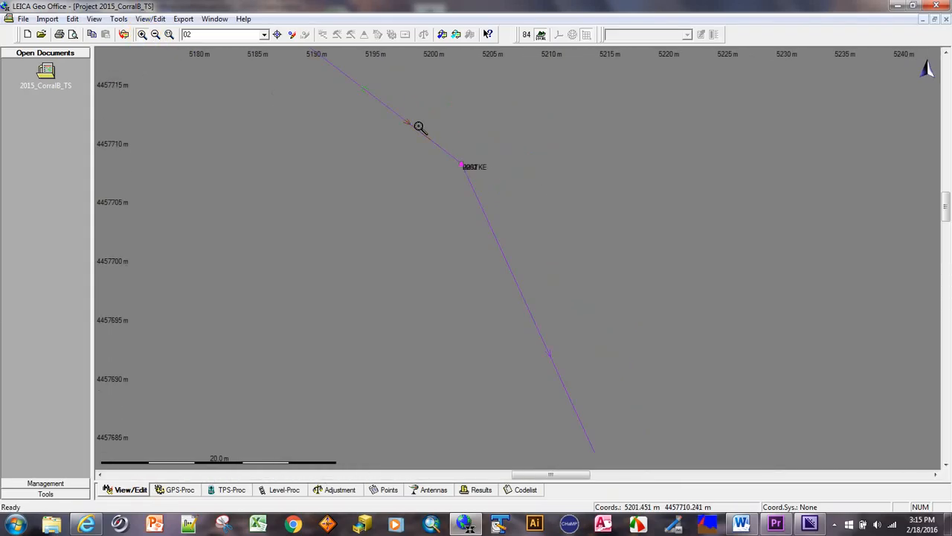
{"action": "left_click_drag", "start_coordinate": [420, 128], "coordinate": [492, 201]}
{"action": "left_click_drag", "start_coordinate": [554, 217], "coordinate": [602, 290]}
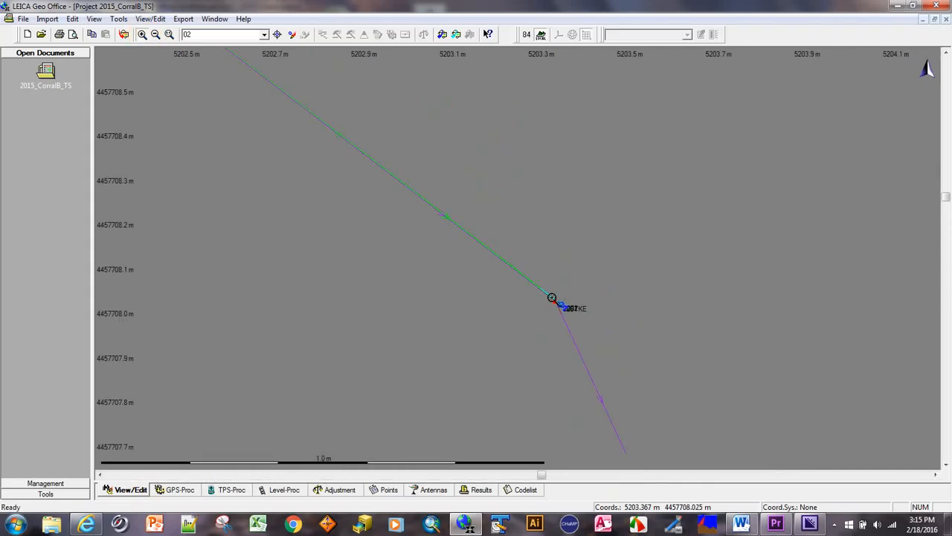
{"action": "left_click_drag", "start_coordinate": [521, 286], "coordinate": [644, 355]}
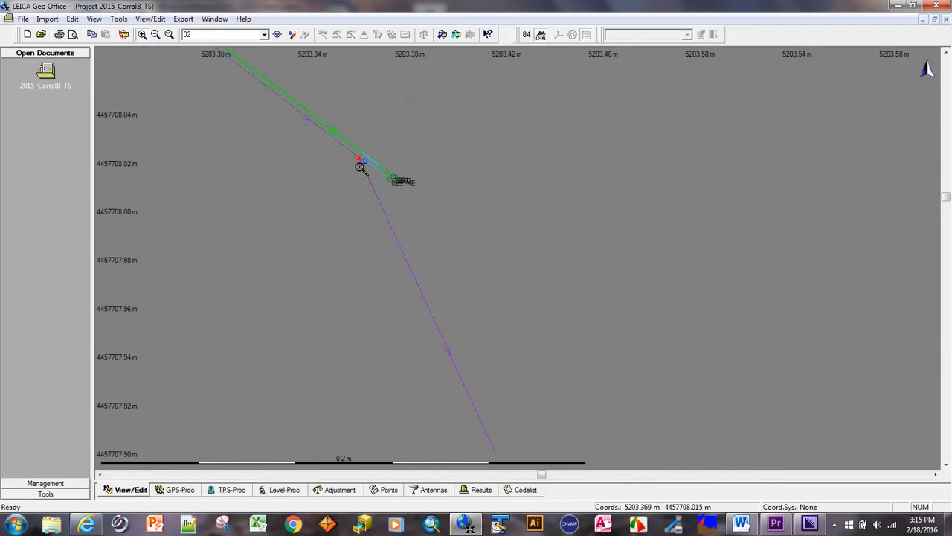
{"action": "scroll", "coordinate": [491, 212], "scroll_direction": "down", "scroll_amount": 5}
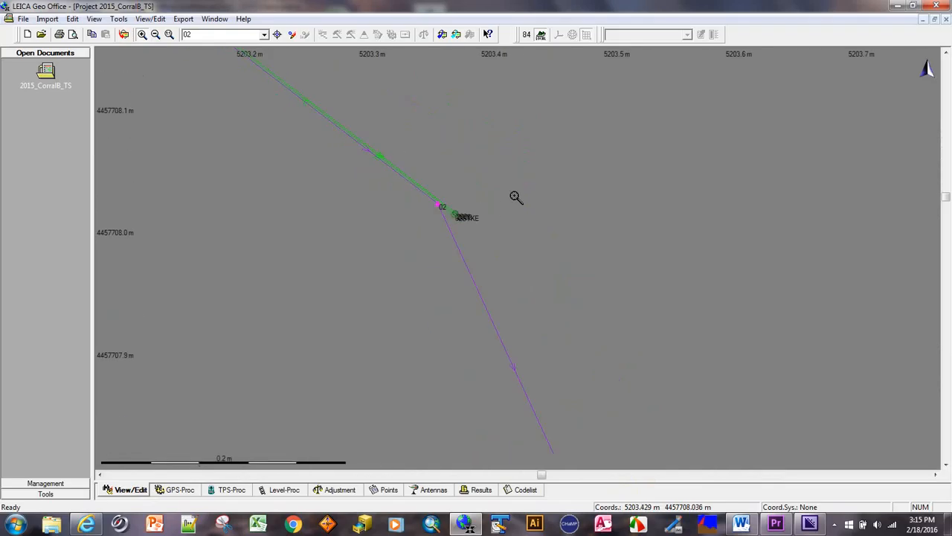
{"action": "scroll", "coordinate": [395, 145], "scroll_direction": "down", "scroll_amount": 7}
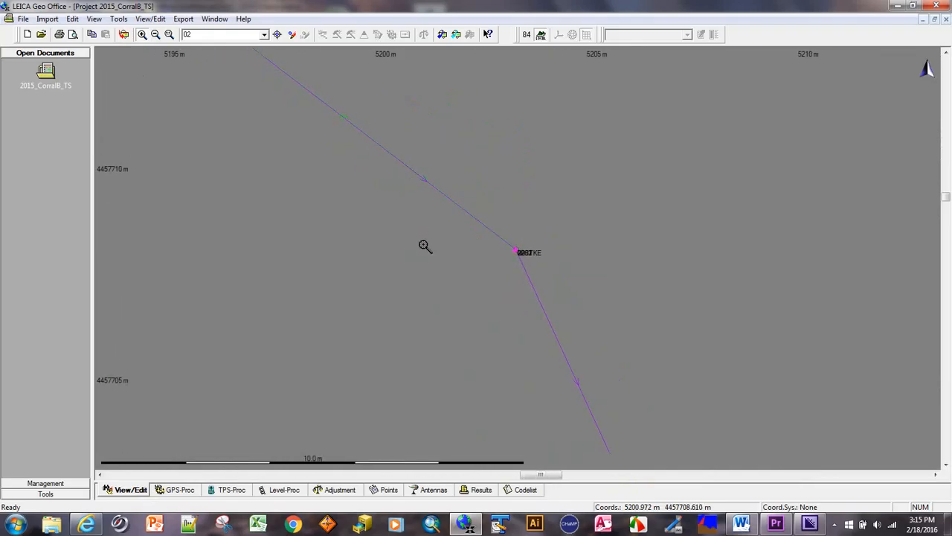
{"action": "scroll", "coordinate": [451, 294], "scroll_direction": "down", "scroll_amount": 3}
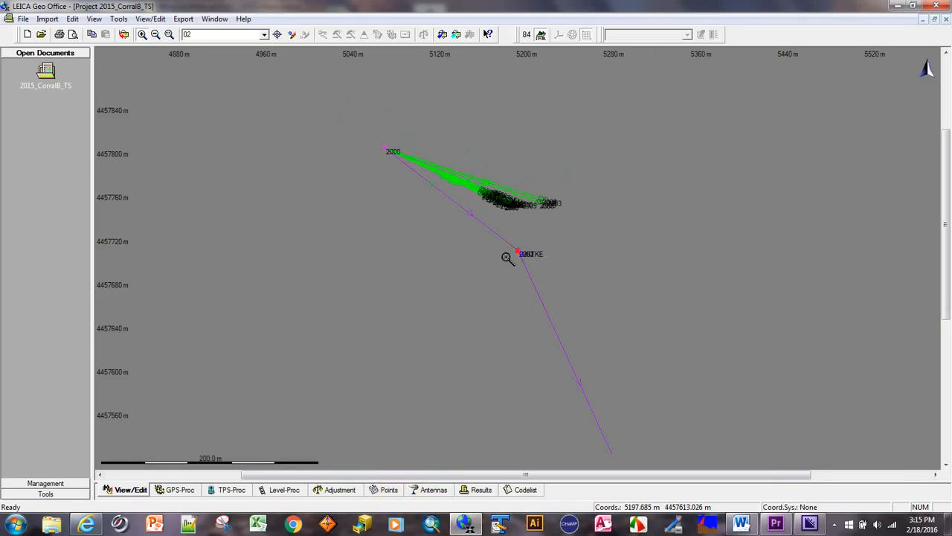
{"action": "scroll", "coordinate": [506, 255], "scroll_direction": "down", "scroll_amount": 2}
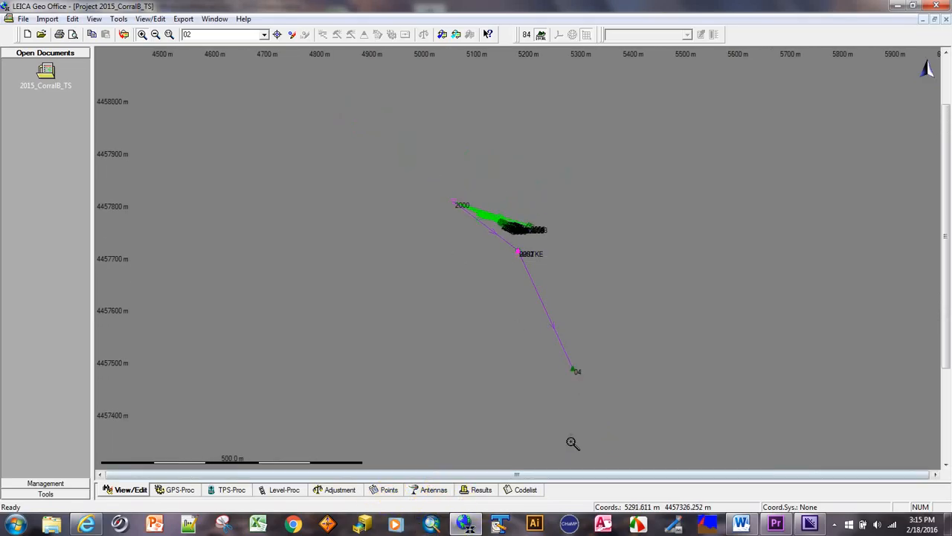
Open control.txt from the ExportDemo folder and review the control point coordinates it lists.
{"action": "left_click", "coordinate": [50, 526]}
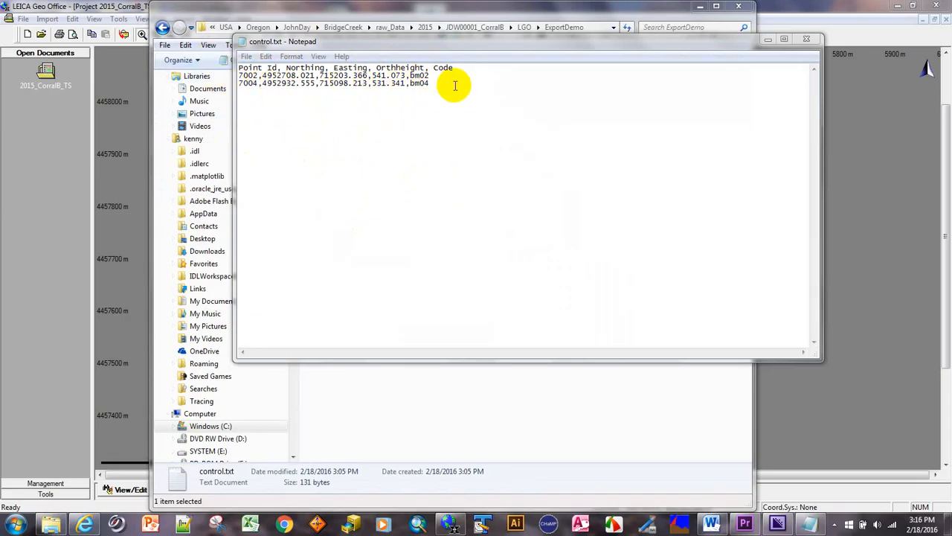
{"action": "left_click_drag", "start_coordinate": [515, 46], "coordinate": [631, 143]}
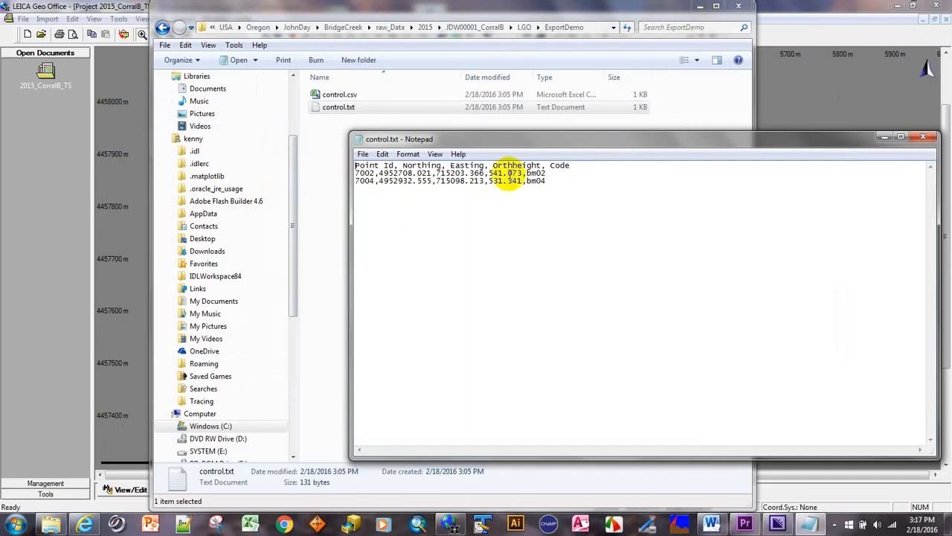
{"action": "left_click", "coordinate": [376, 180]}
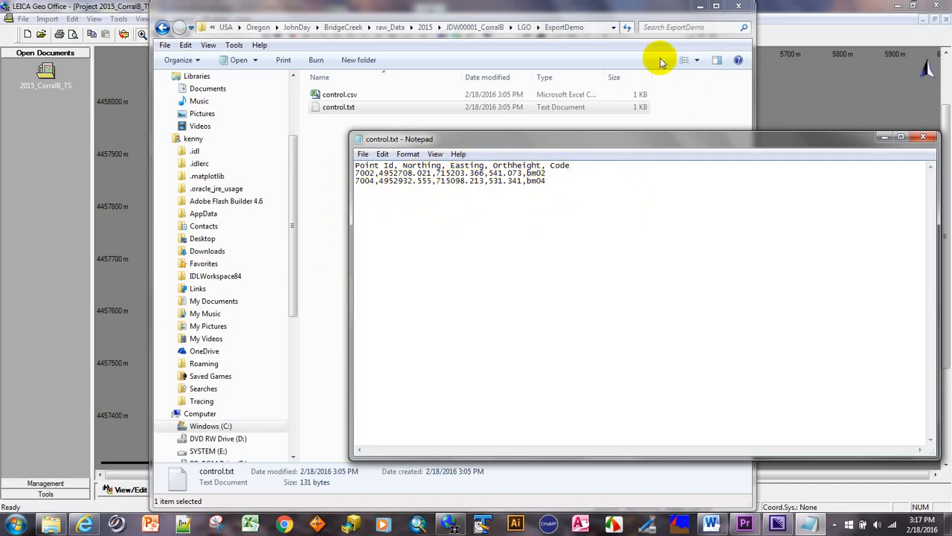
Copy the full path of the ExportDemo folder, and put away the folder and control.txt windows.
{"action": "left_click", "coordinate": [601, 30]}
{"action": "right_click", "coordinate": [504, 29]}
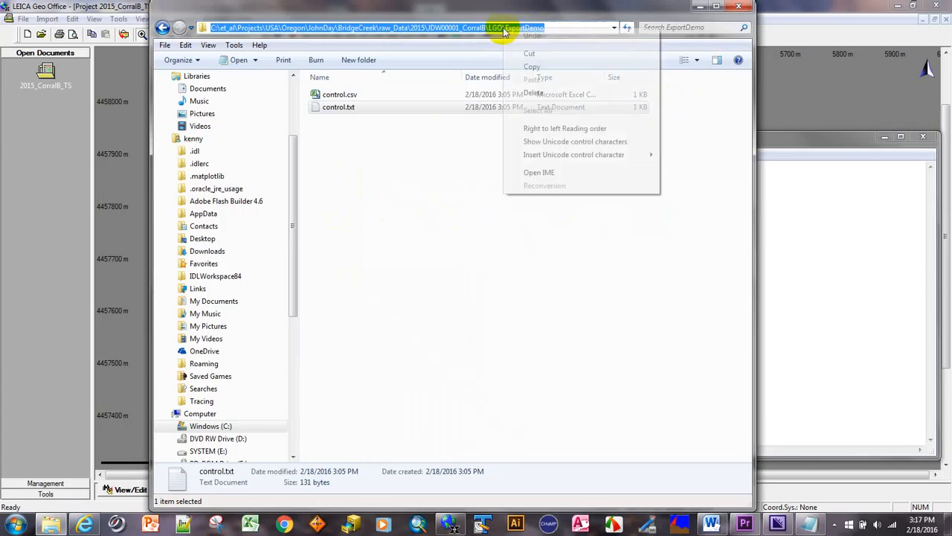
{"action": "left_click", "coordinate": [532, 67]}
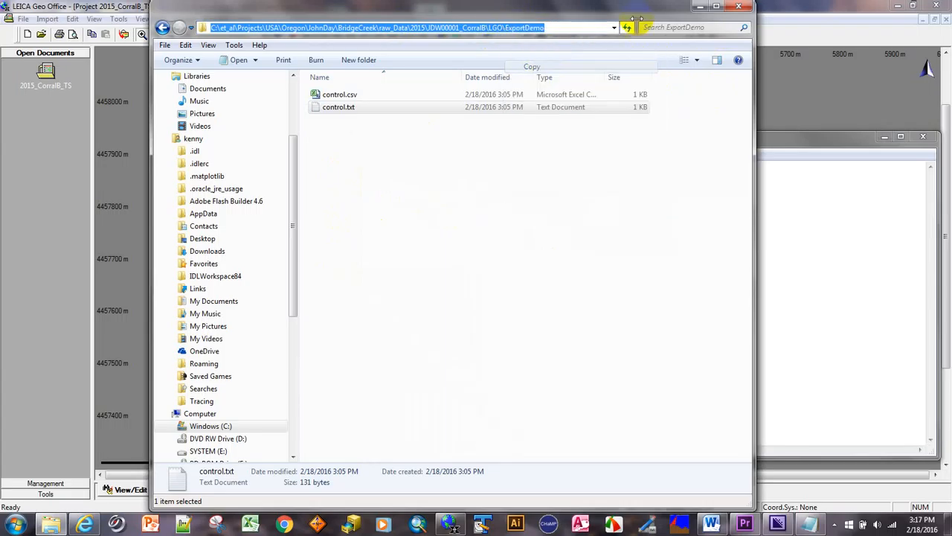
{"action": "left_click", "coordinate": [702, 9]}
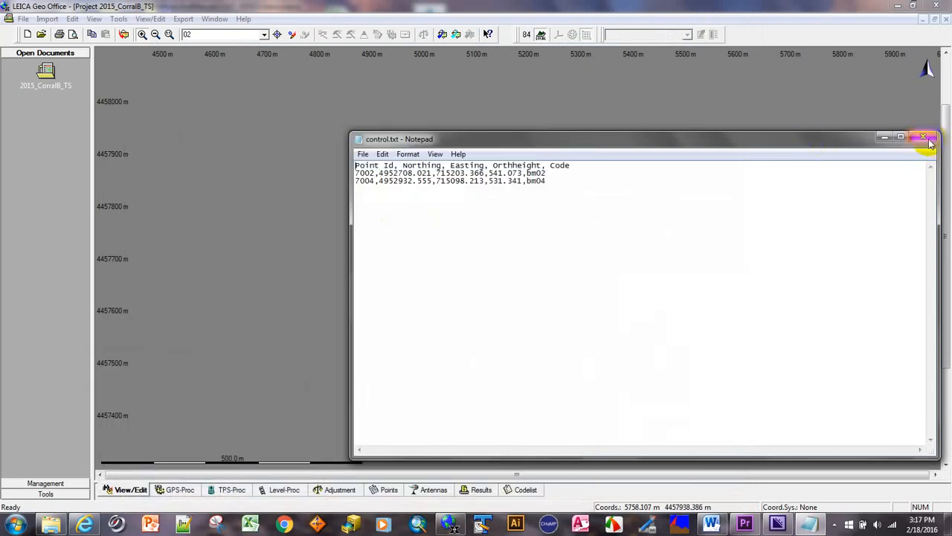
{"action": "left_click", "coordinate": [929, 141]}
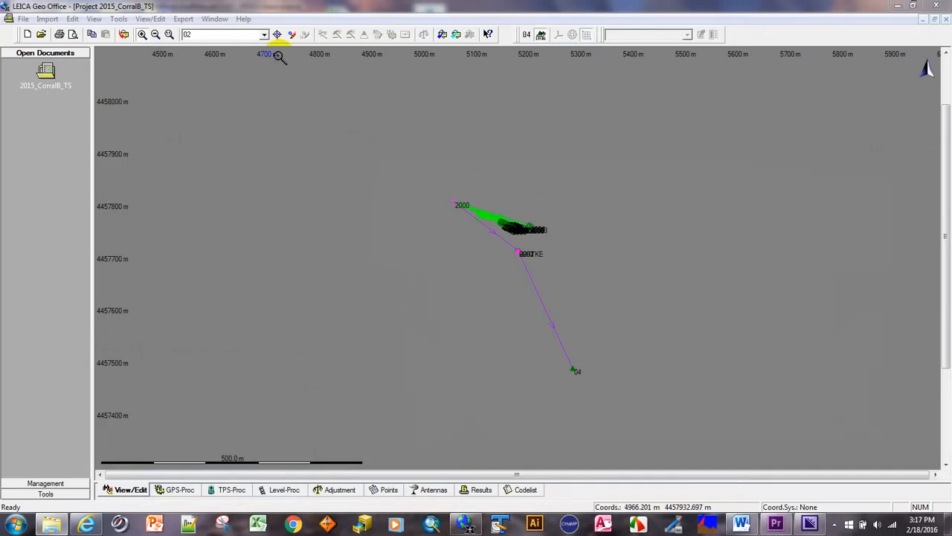
Start an ASCII data import and browse to the raw_Data folder under Oregon\JohnDay\BridgeCreek.
{"action": "left_click", "coordinate": [47, 19]}
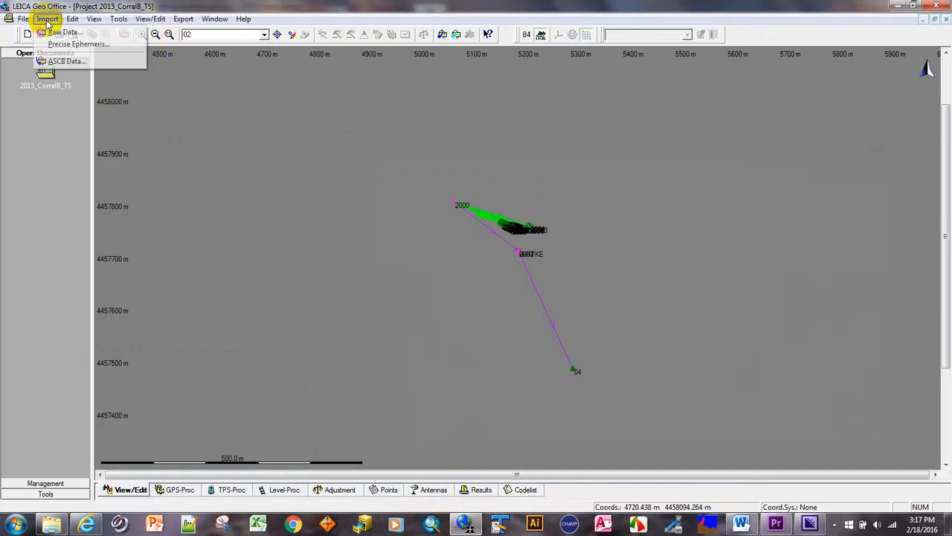
{"action": "left_click", "coordinate": [61, 61]}
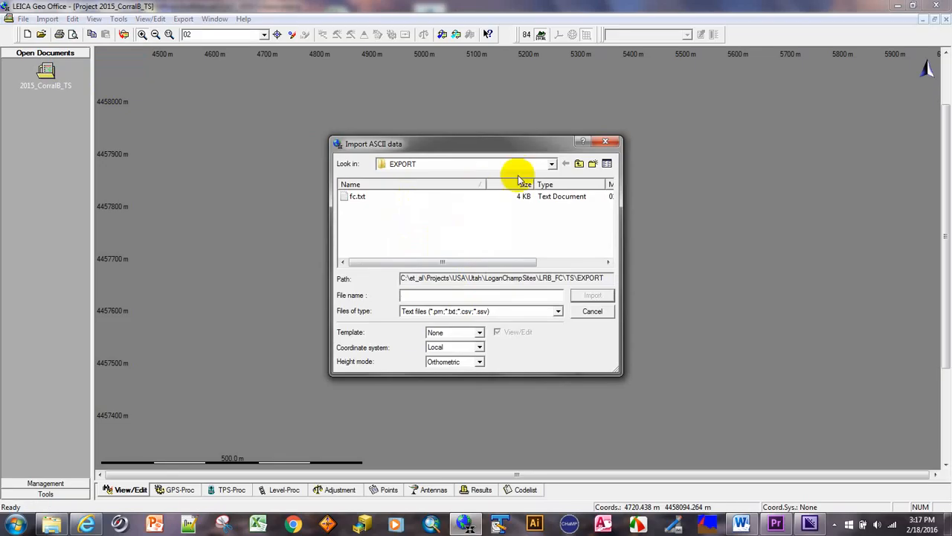
{"action": "left_click", "coordinate": [551, 164]}
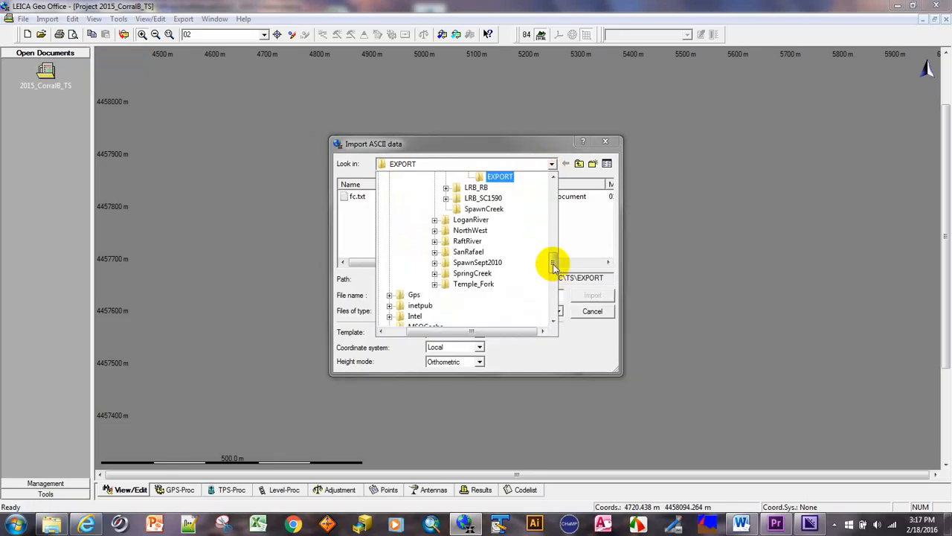
{"action": "left_click_drag", "start_coordinate": [554, 264], "coordinate": [553, 183]}
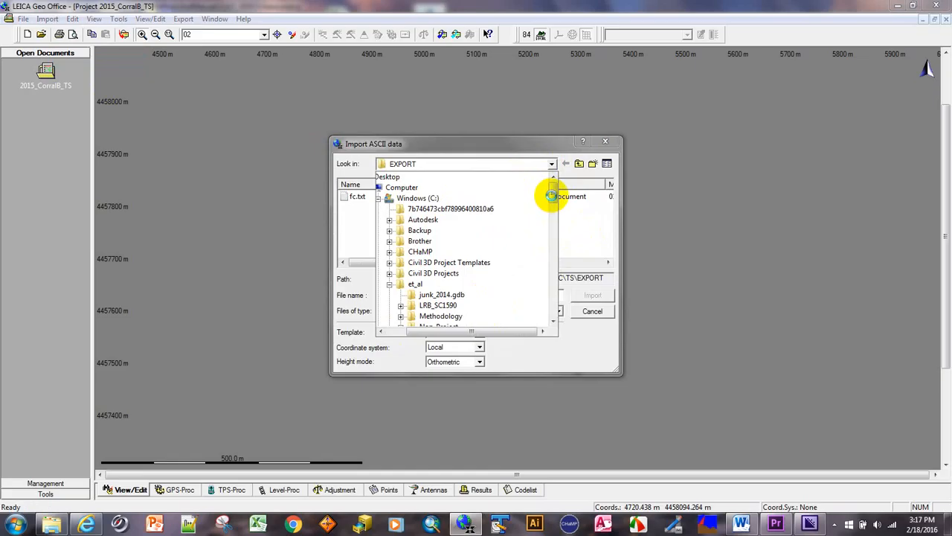
{"action": "left_click_drag", "start_coordinate": [554, 196], "coordinate": [558, 218]}
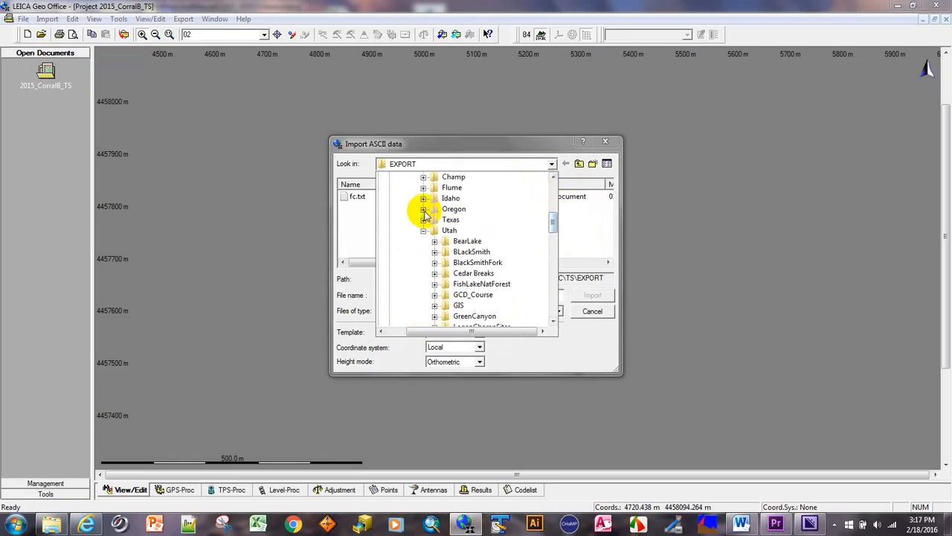
{"action": "left_click", "coordinate": [423, 209]}
{"action": "left_click", "coordinate": [435, 220]}
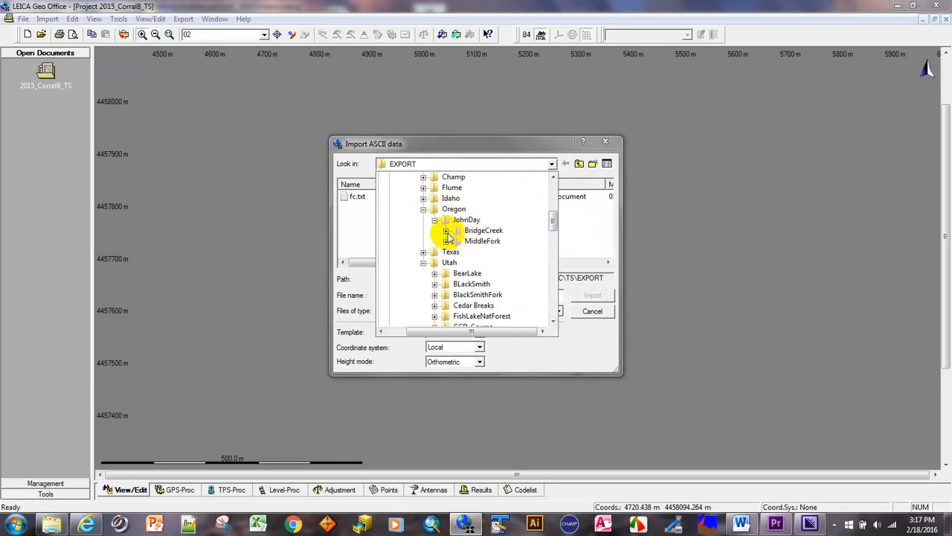
{"action": "left_click", "coordinate": [446, 231]}
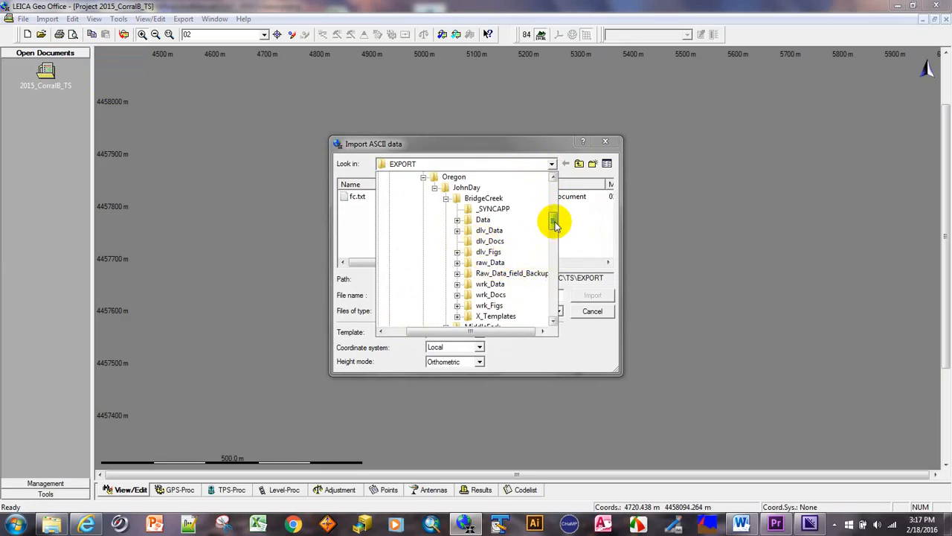
{"action": "left_click", "coordinate": [485, 262]}
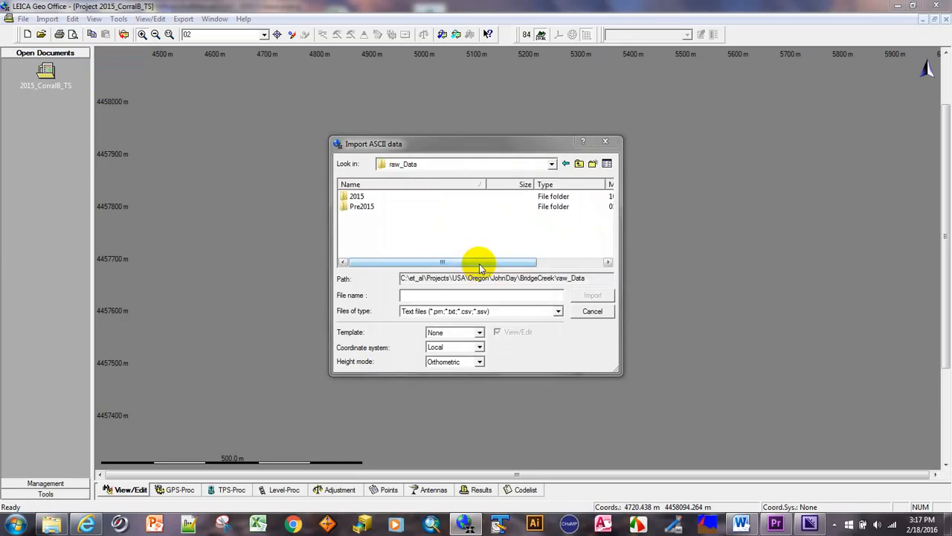
Choose control.txt from 2015\JDW00001_CorralB\LGO\ExportDemo and launch the import wizard for it.
{"action": "double_click", "coordinate": [357, 197]}
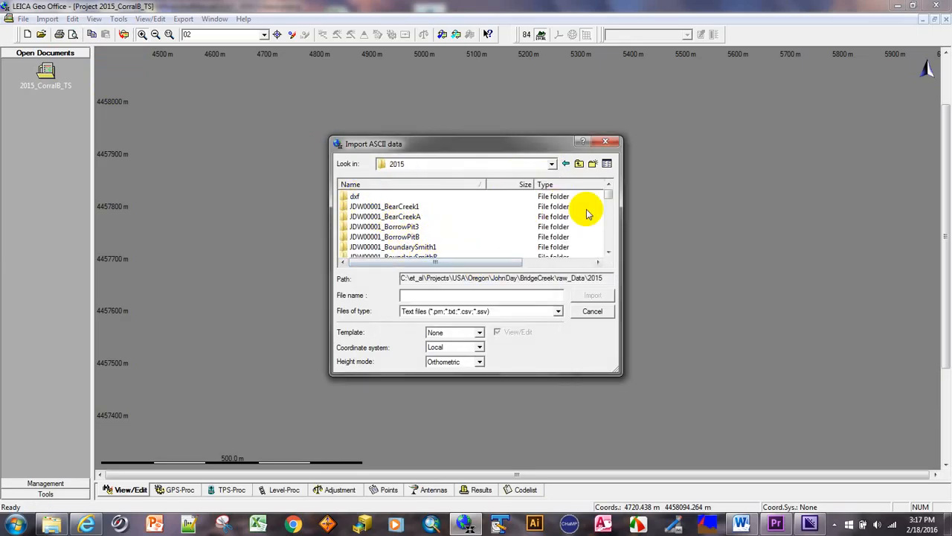
{"action": "left_click_drag", "start_coordinate": [608, 198], "coordinate": [609, 203]}
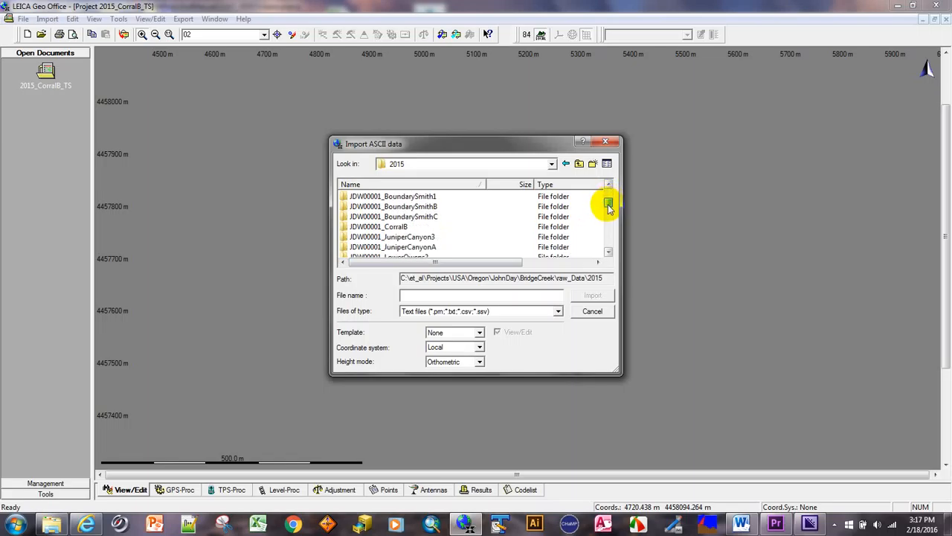
{"action": "left_click", "coordinate": [397, 230]}
{"action": "double_click", "coordinate": [397, 229]}
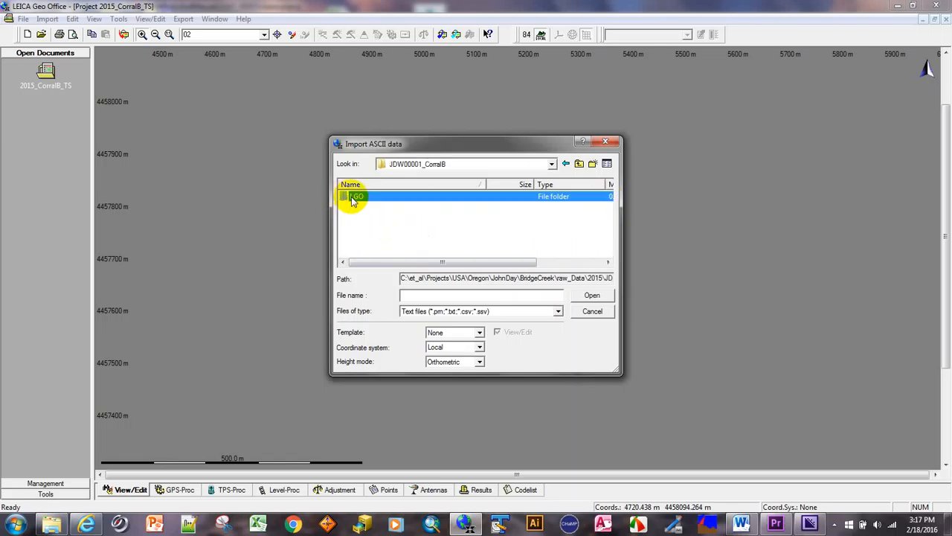
{"action": "double_click", "coordinate": [350, 196]}
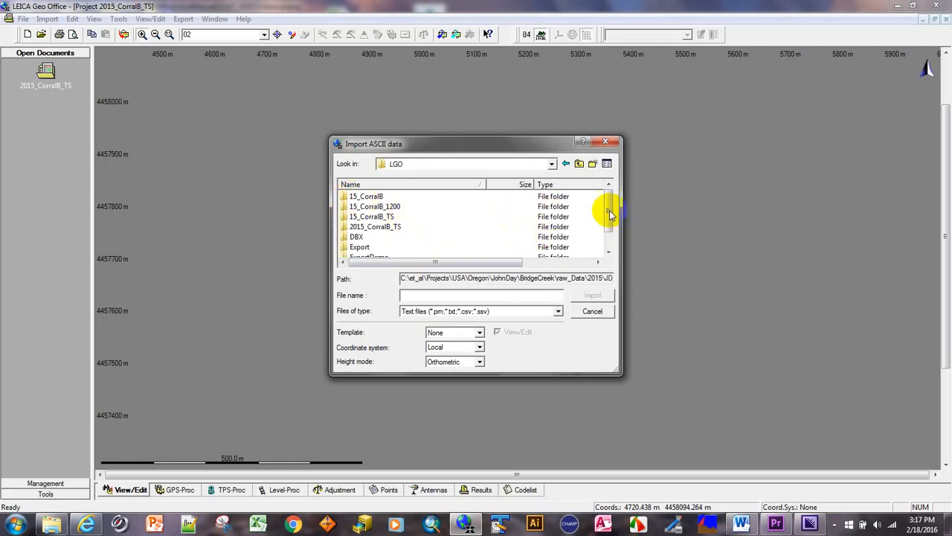
{"action": "left_click_drag", "start_coordinate": [610, 213], "coordinate": [605, 228]}
{"action": "double_click", "coordinate": [369, 237]}
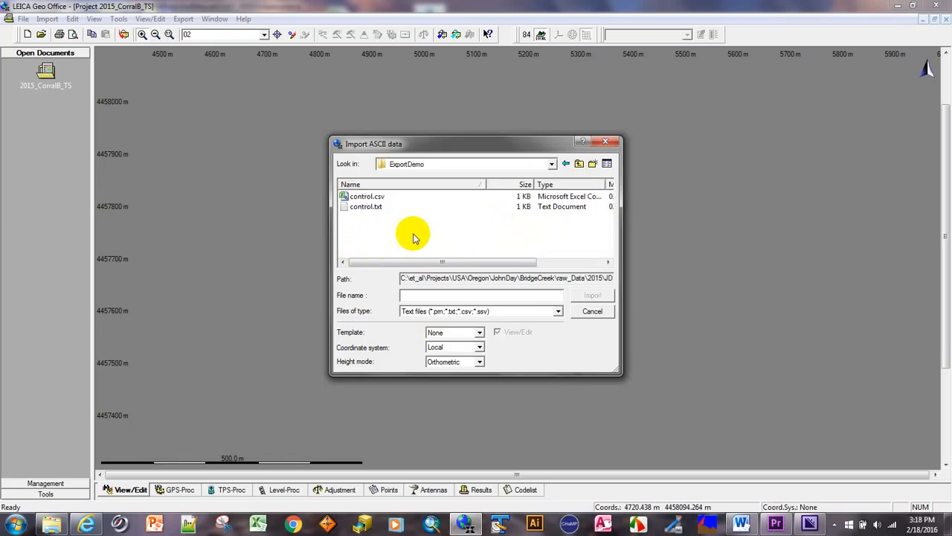
{"action": "left_click", "coordinate": [380, 208]}
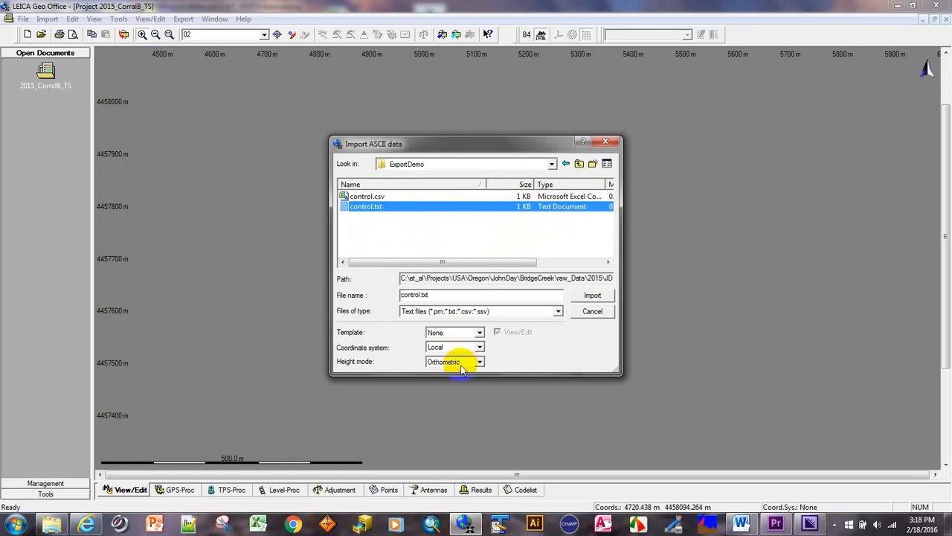
{"action": "left_click", "coordinate": [592, 296]}
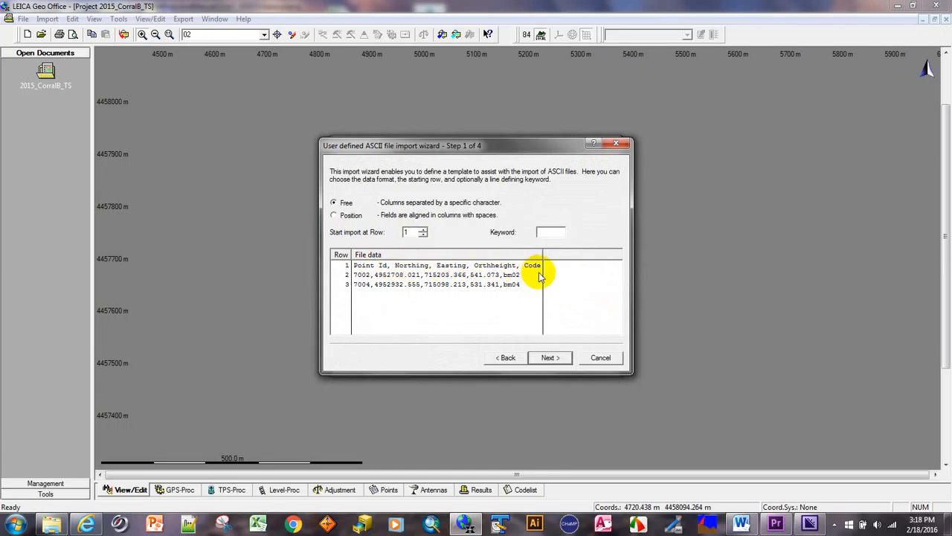
Start the import at row 2 and keep only the comma as column separator, without the semicolon.
{"action": "left_click", "coordinate": [422, 230]}
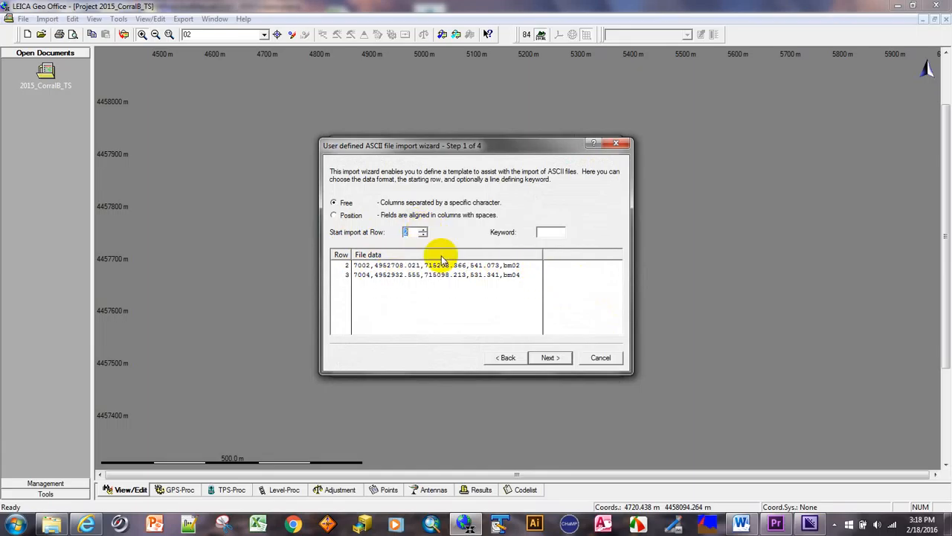
{"action": "left_click", "coordinate": [549, 359]}
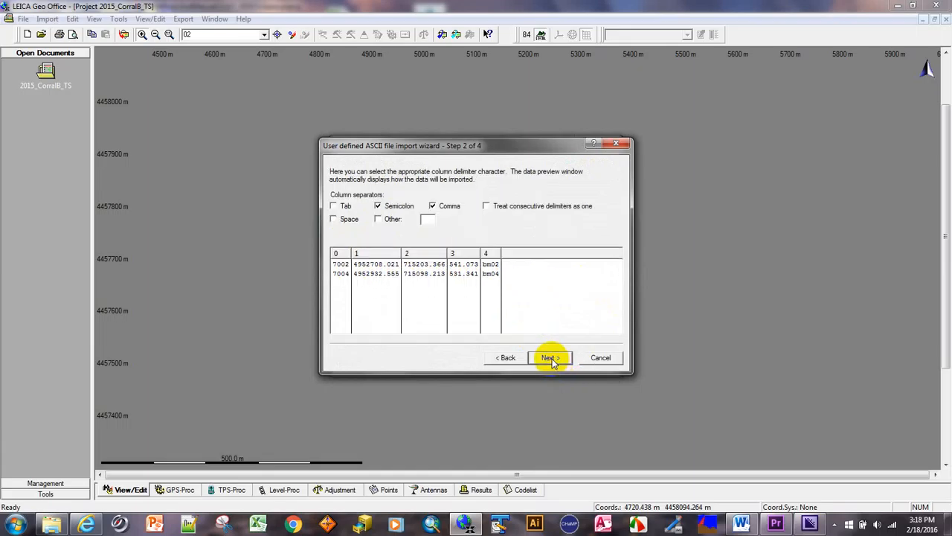
{"action": "left_click", "coordinate": [378, 206]}
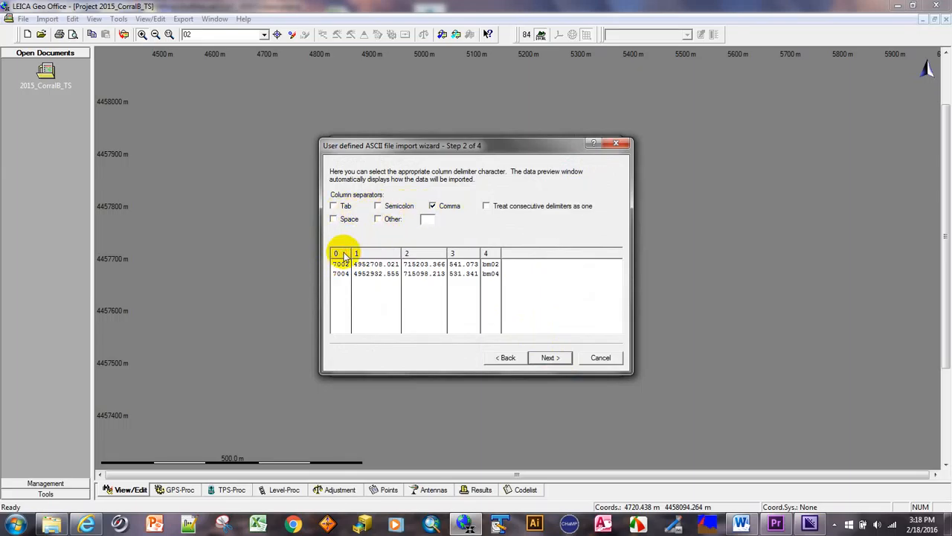
{"action": "left_click", "coordinate": [551, 359]}
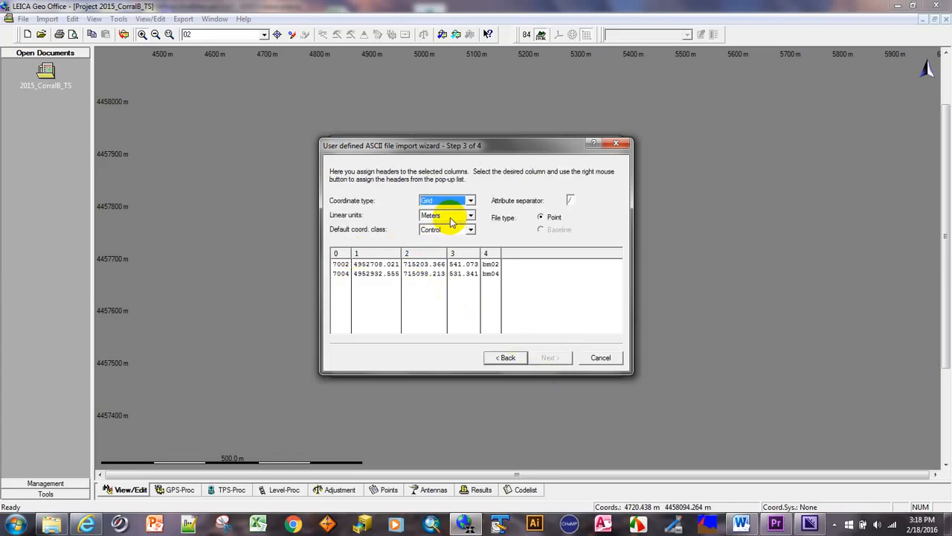
Assign the headers Point Id, Northing and Easting to the first three columns of the control data.
{"action": "right_click", "coordinate": [339, 255]}
{"action": "left_click", "coordinate": [379, 263]}
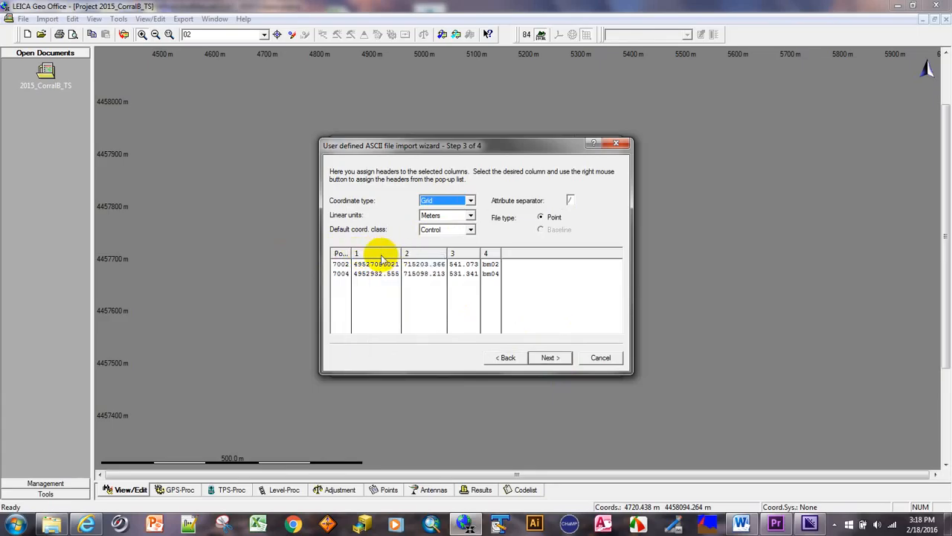
{"action": "right_click", "coordinate": [380, 256]}
{"action": "mouse_move", "coordinate": [479, 276]}
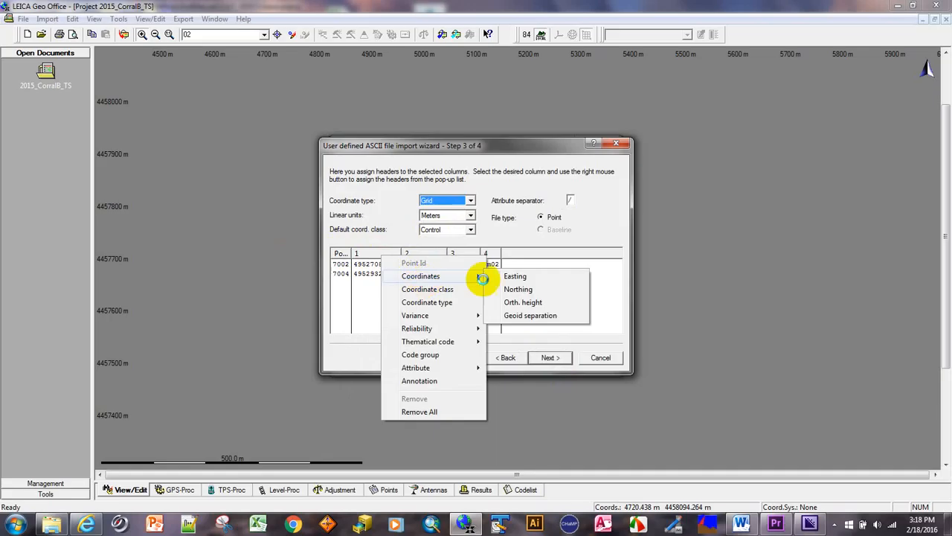
{"action": "left_click", "coordinate": [505, 289]}
{"action": "right_click", "coordinate": [414, 258]}
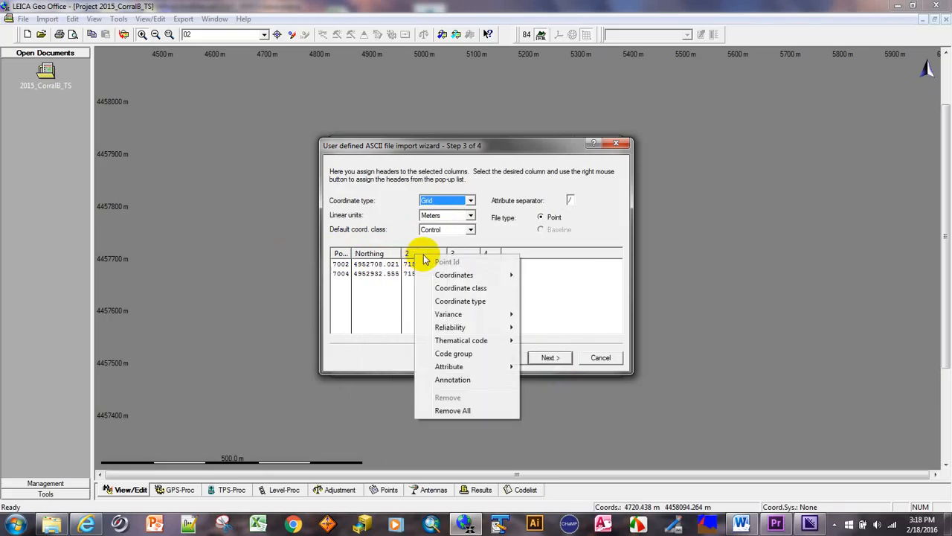
{"action": "mouse_move", "coordinate": [504, 277]}
{"action": "left_click", "coordinate": [543, 275]}
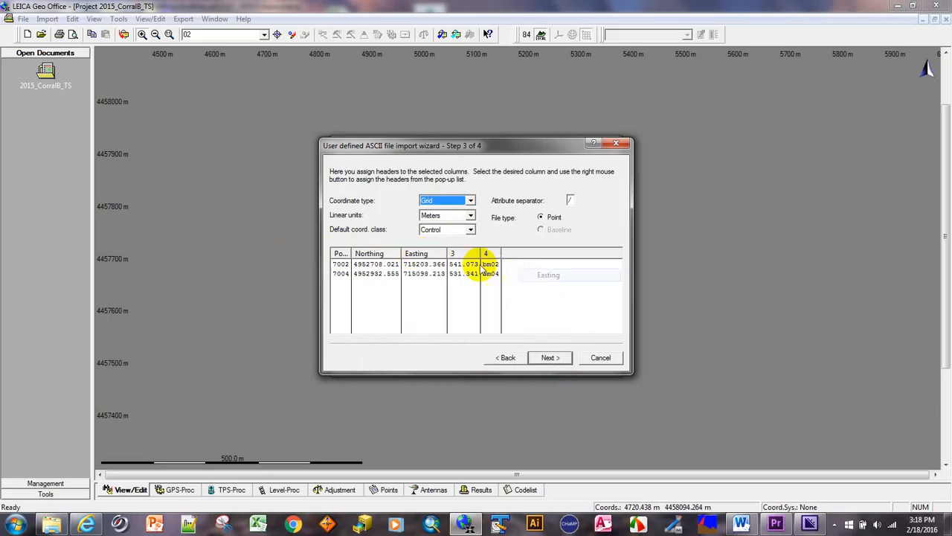
Assign Orth. height to the fourth column and the thematical Code to the column with bm02 and bm04.
{"action": "right_click", "coordinate": [463, 257]}
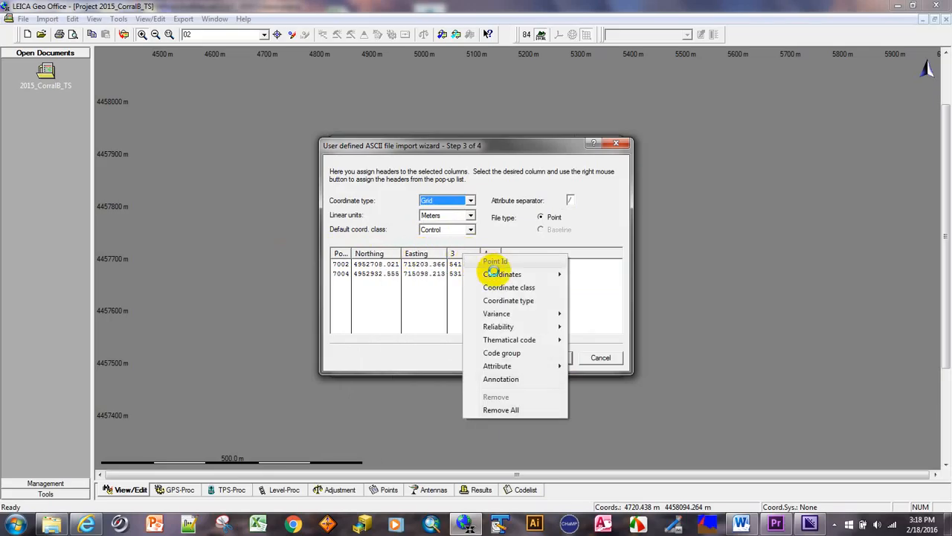
{"action": "mouse_move", "coordinate": [505, 275]}
{"action": "left_click", "coordinate": [614, 301]}
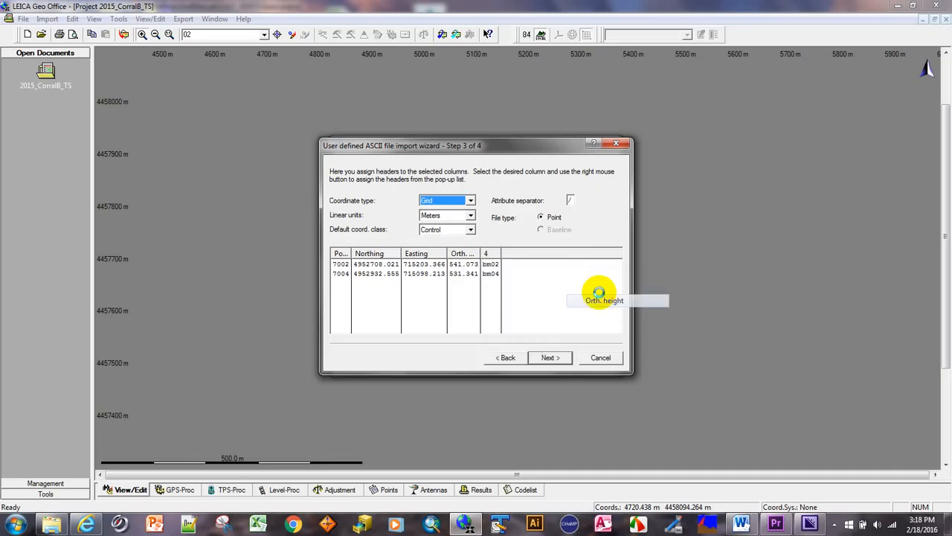
{"action": "right_click", "coordinate": [495, 255]}
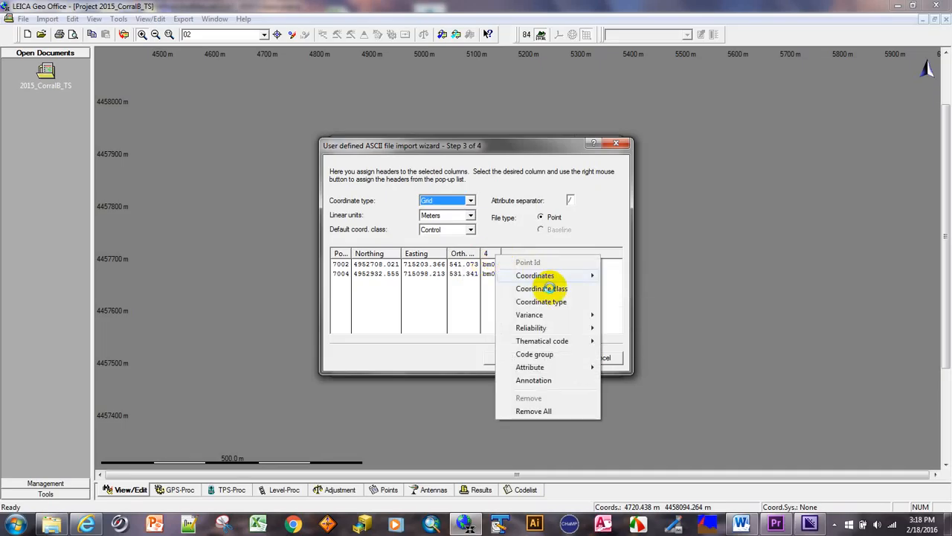
{"action": "mouse_move", "coordinate": [566, 342]}
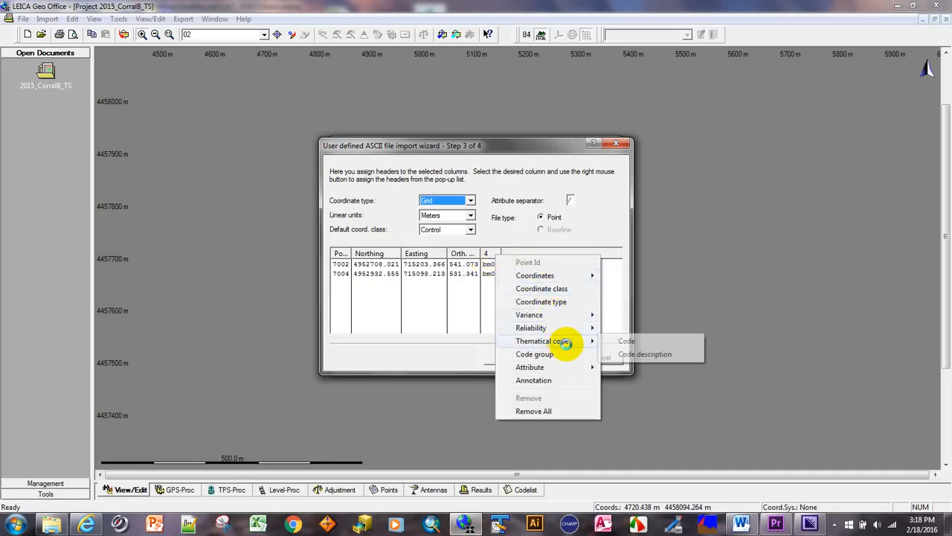
{"action": "left_click", "coordinate": [640, 341]}
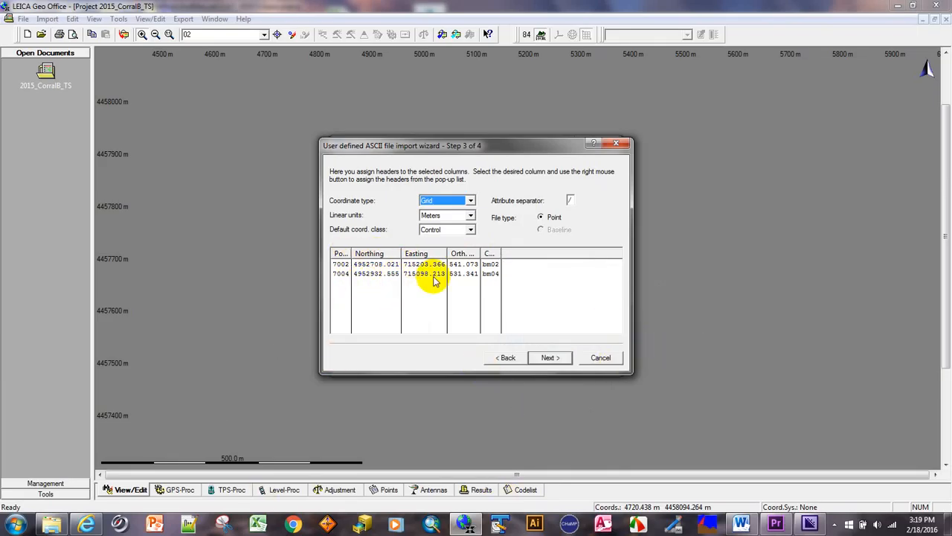
Finish the import wizard without a template name and assign the data to the 2015_CorralB_TS project.
{"action": "left_click", "coordinate": [550, 358]}
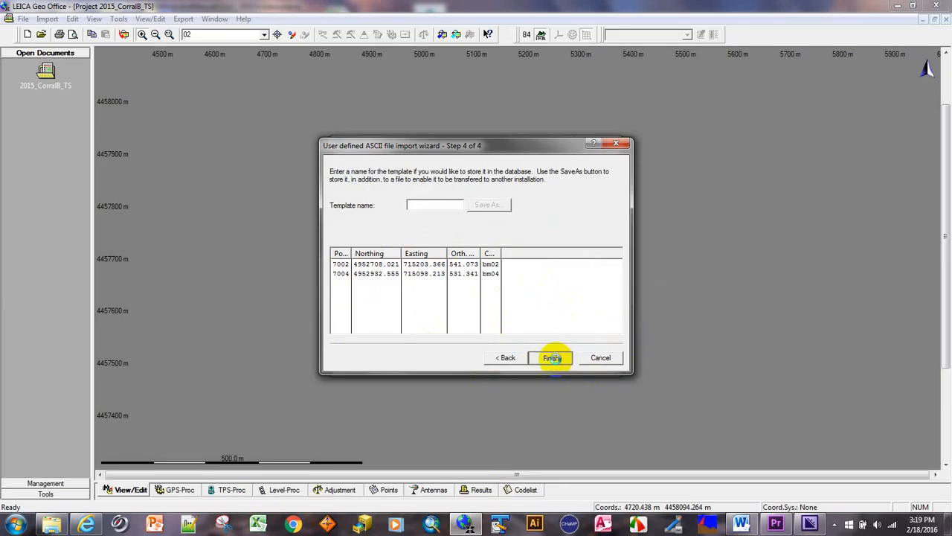
{"action": "left_click", "coordinate": [552, 358]}
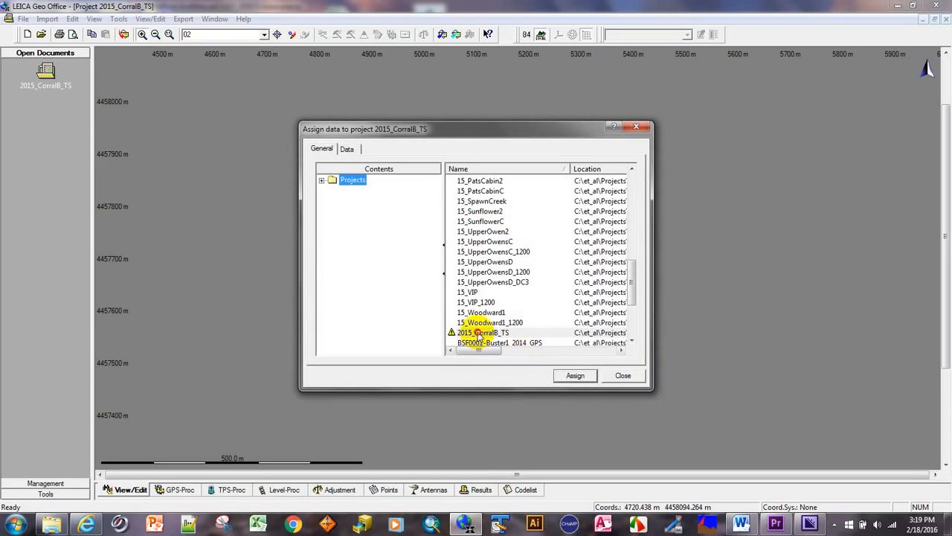
{"action": "left_click", "coordinate": [480, 335]}
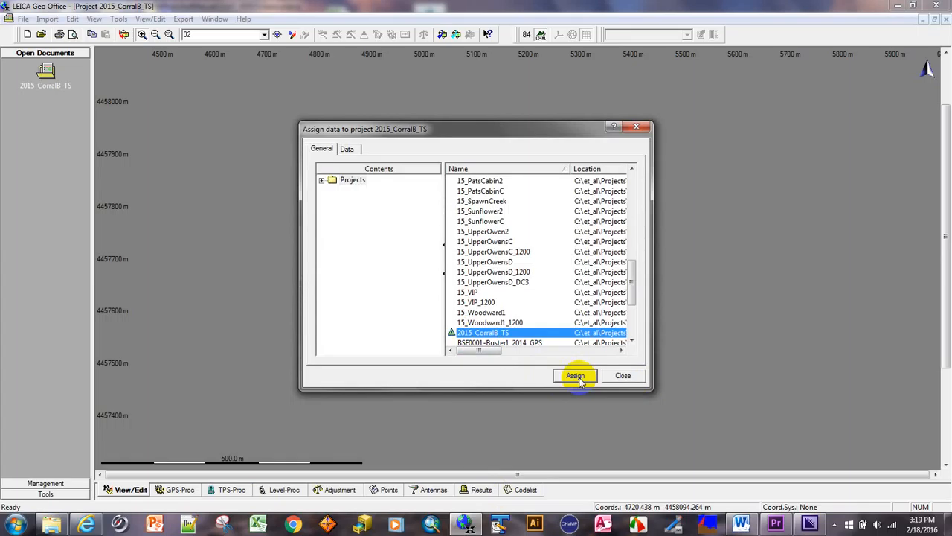
{"action": "left_click", "coordinate": [576, 376]}
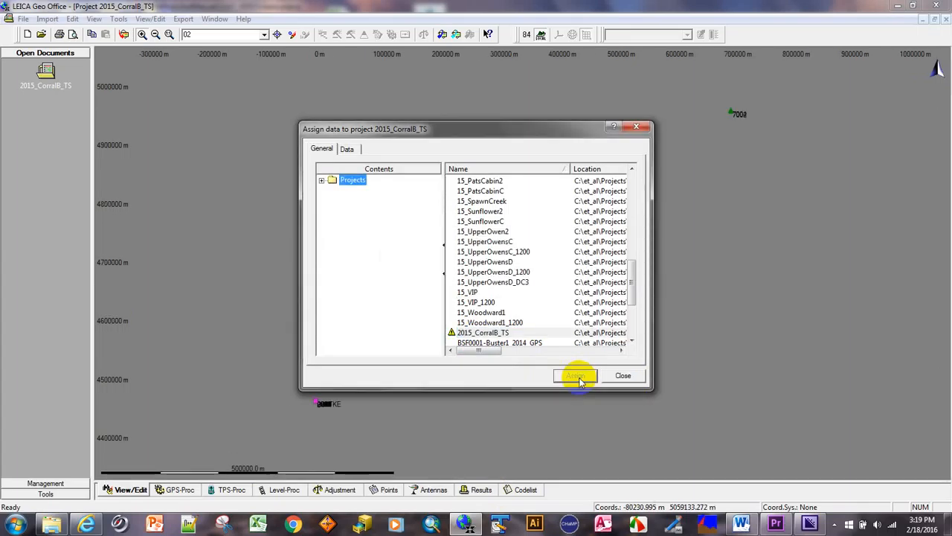
{"action": "left_click", "coordinate": [643, 127]}
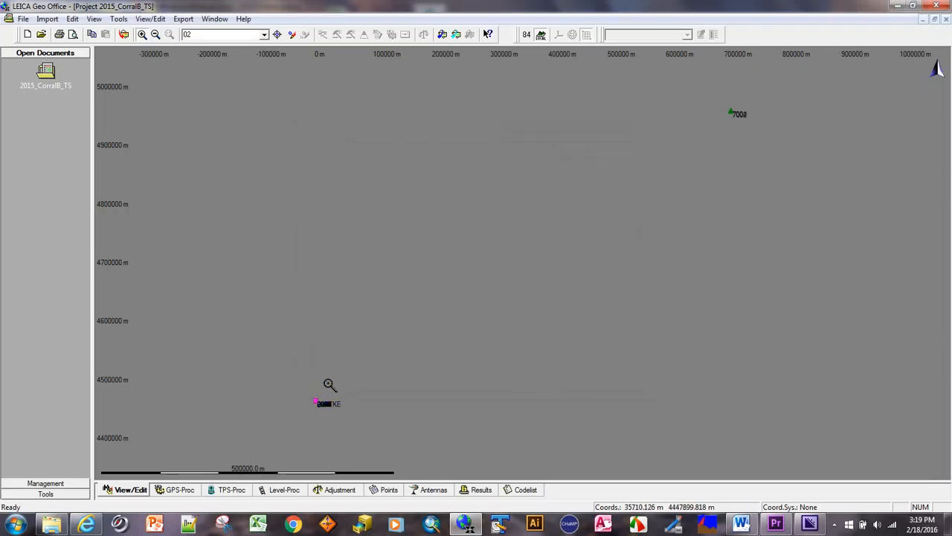
Center the view on point 7002 and examine the imported control points 7002 and 7004 up close.
{"action": "left_click", "coordinate": [314, 400]}
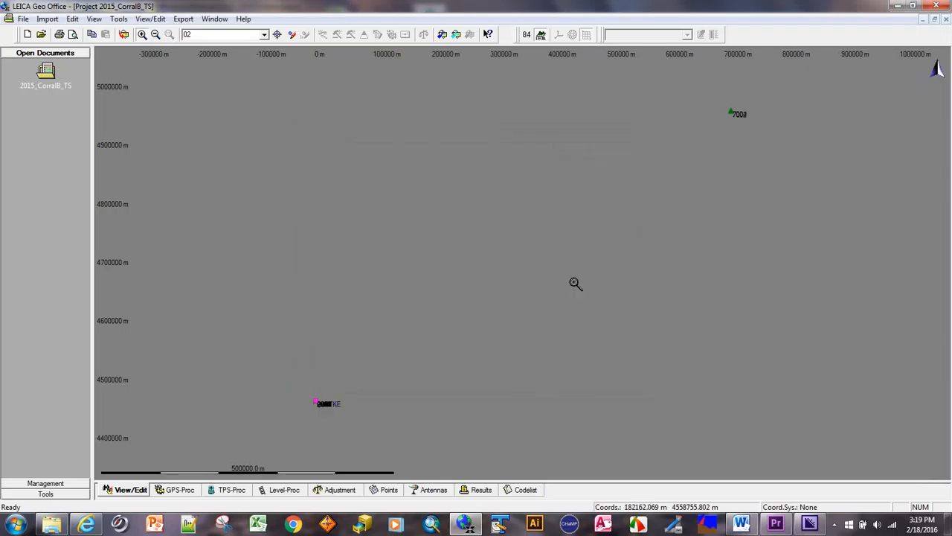
{"action": "left_click", "coordinate": [733, 128]}
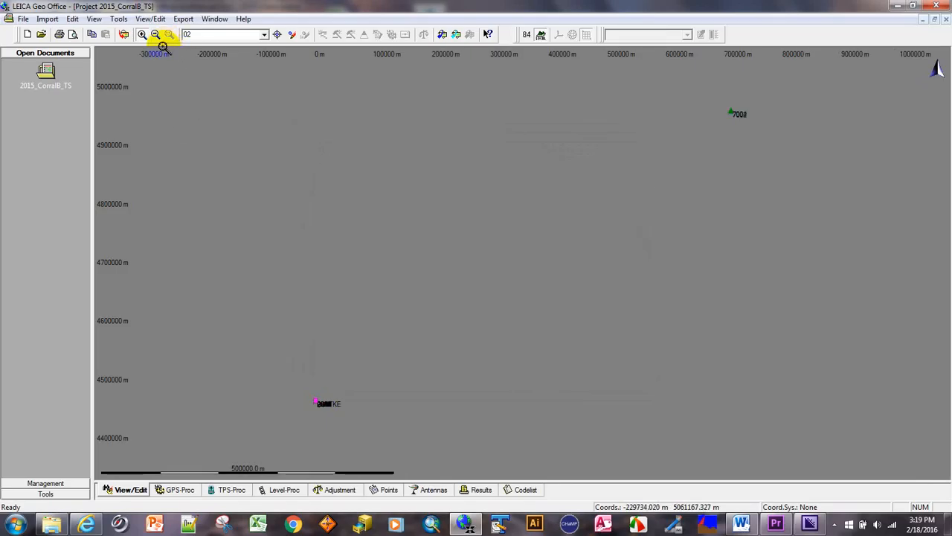
{"action": "left_click", "coordinate": [264, 35]}
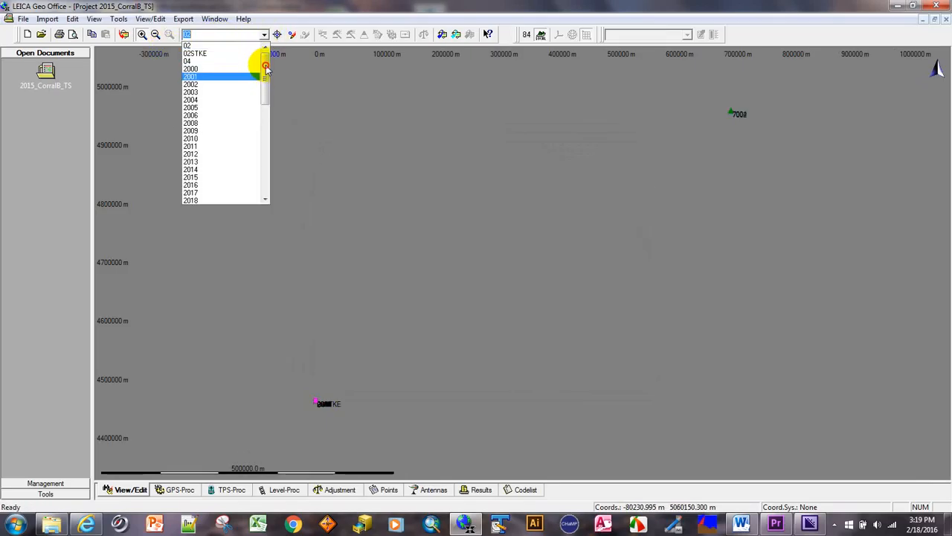
{"action": "left_click_drag", "start_coordinate": [265, 67], "coordinate": [272, 187]}
{"action": "left_click", "coordinate": [192, 193]}
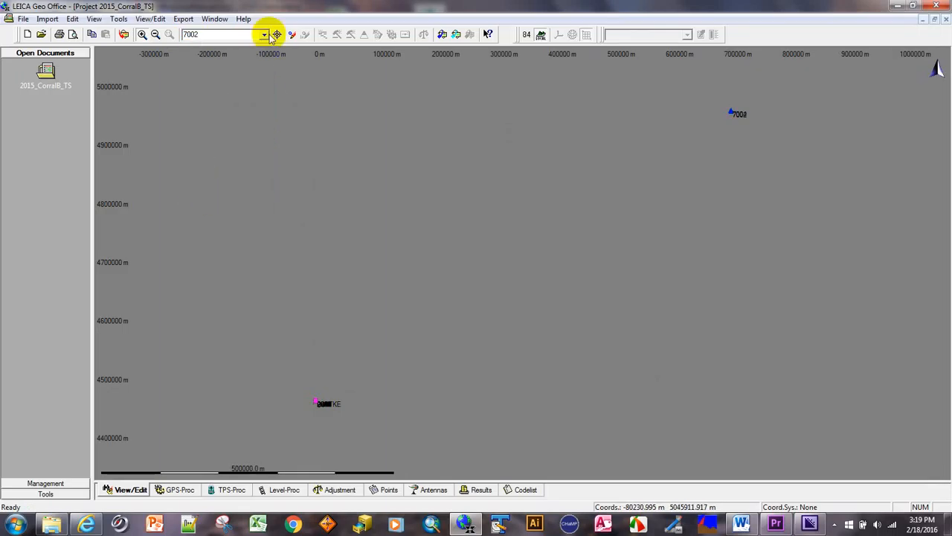
{"action": "left_click", "coordinate": [277, 34]}
{"action": "scroll", "coordinate": [533, 273], "scroll_direction": "up", "scroll_amount": 6}
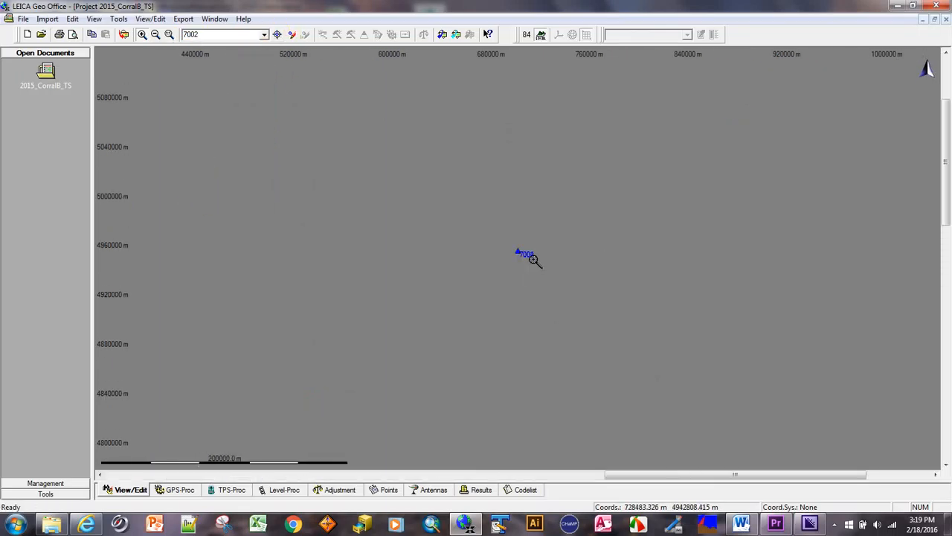
{"action": "scroll", "coordinate": [534, 268], "scroll_direction": "up", "scroll_amount": 4}
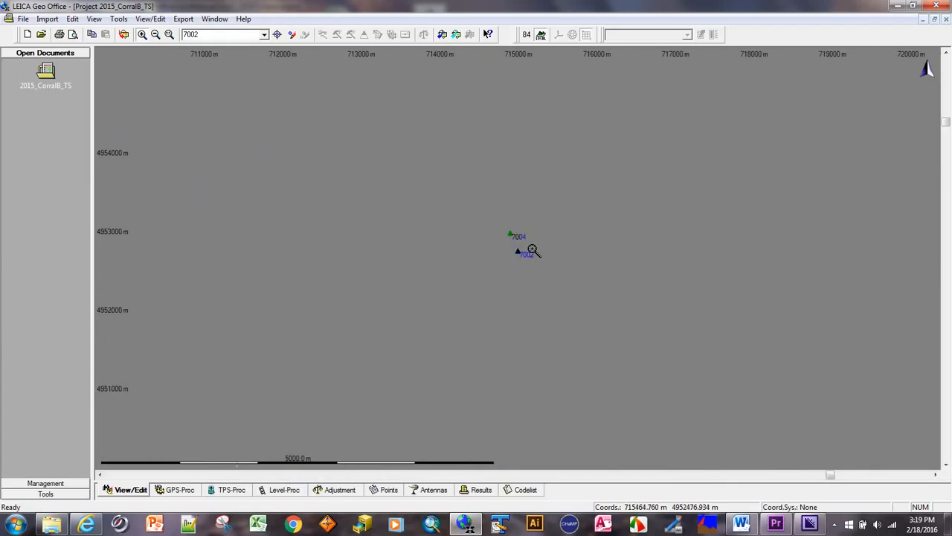
{"action": "scroll", "coordinate": [532, 311], "scroll_direction": "up", "scroll_amount": 2}
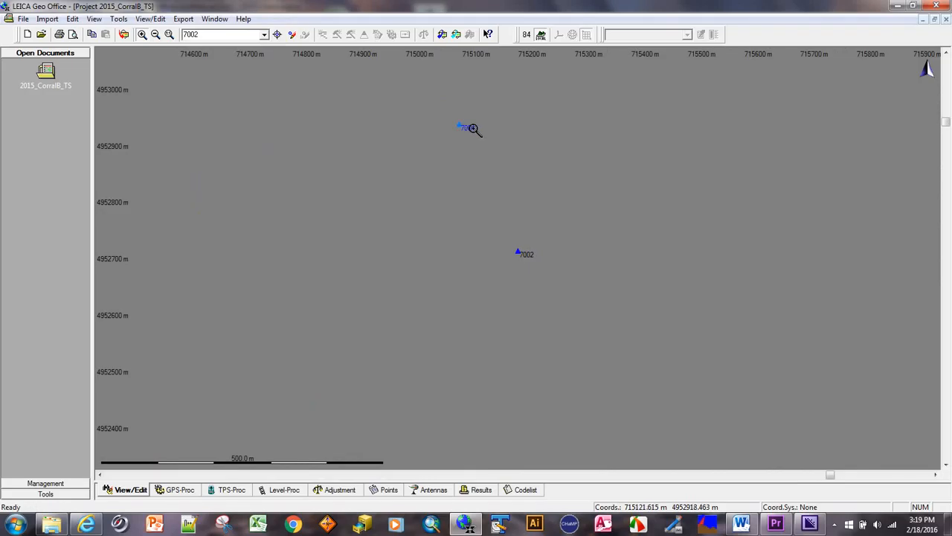
{"action": "scroll", "coordinate": [803, 285], "scroll_direction": "down", "scroll_amount": 4}
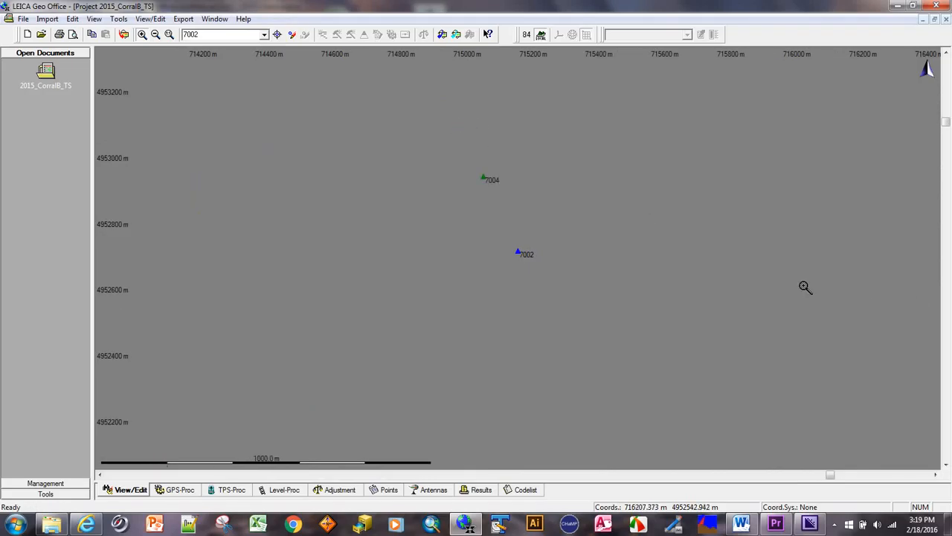
Center the view on point 2036 and examine the total station survey points from 2000 to 04 up close.
{"action": "left_click", "coordinate": [264, 35]}
{"action": "left_click", "coordinate": [185, 81]}
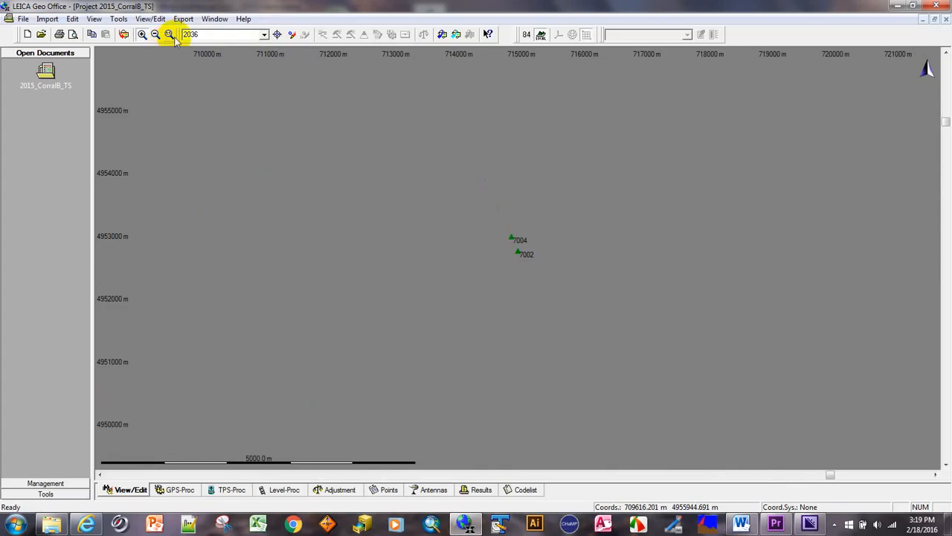
{"action": "left_click", "coordinate": [277, 34]}
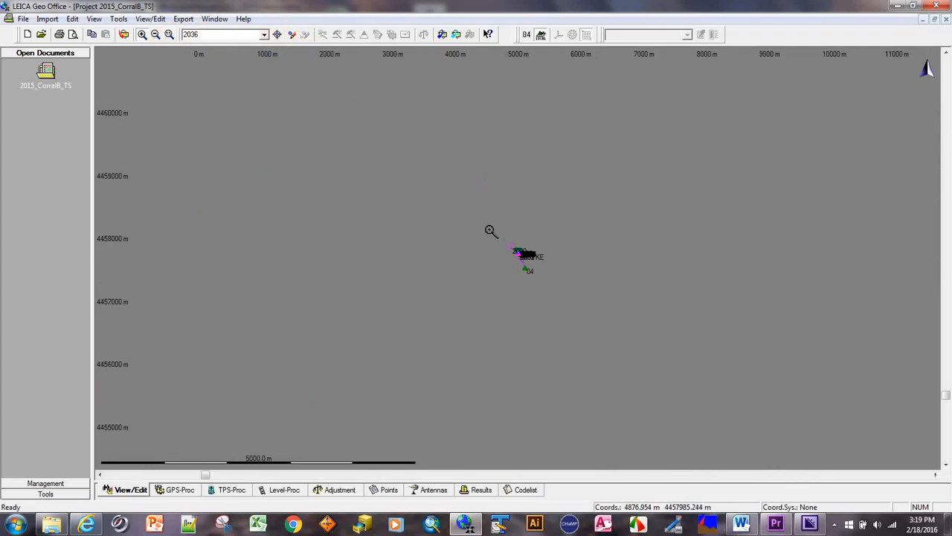
{"action": "left_click", "coordinate": [598, 334]}
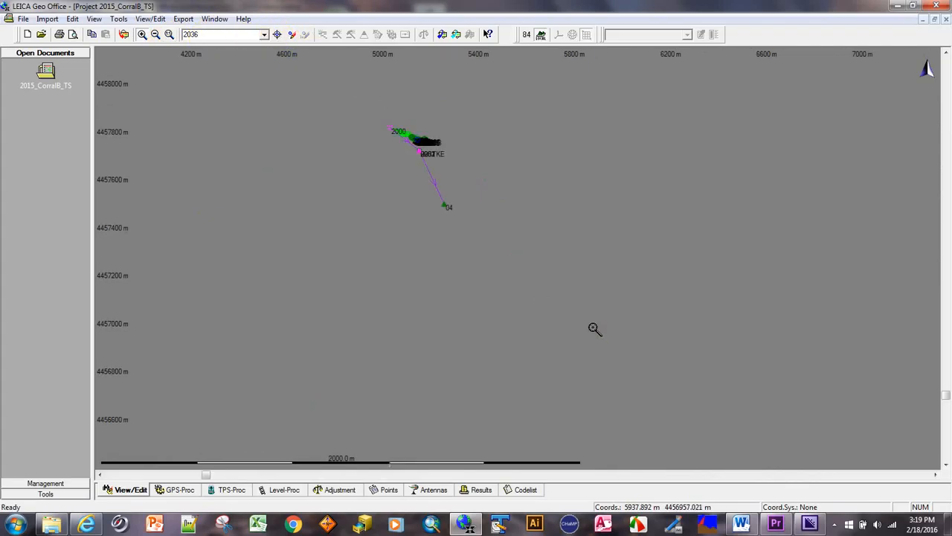
{"action": "left_click", "coordinate": [362, 106]}
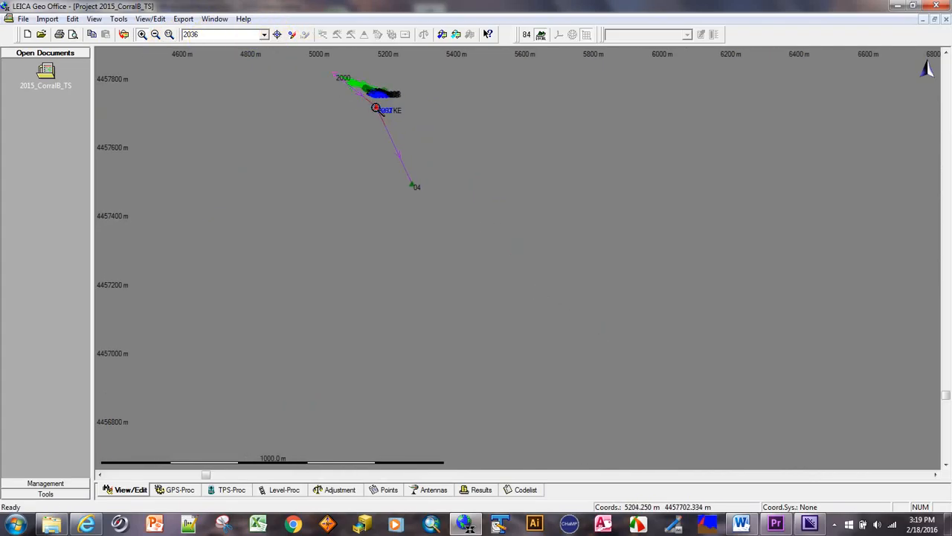
{"action": "left_click", "coordinate": [142, 35]}
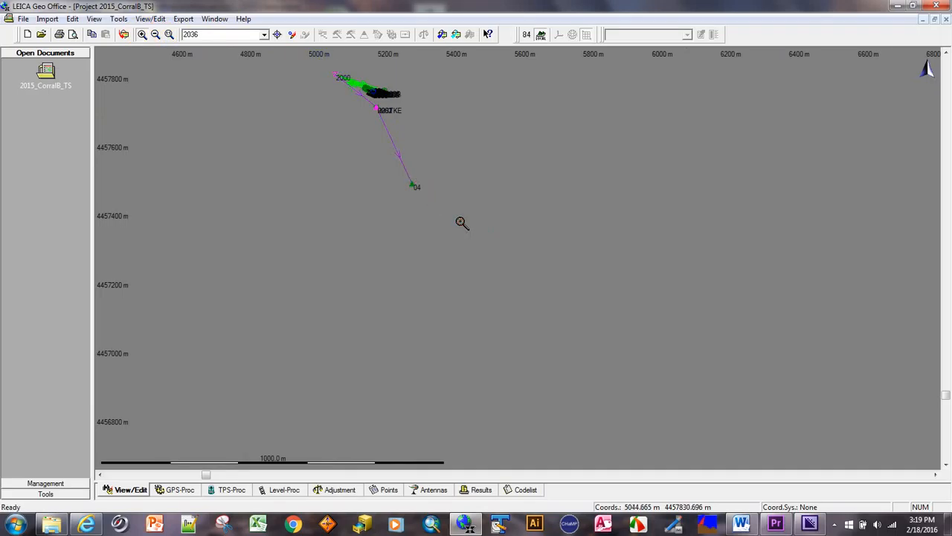
{"action": "left_click_drag", "start_coordinate": [323, 65], "coordinate": [461, 222]}
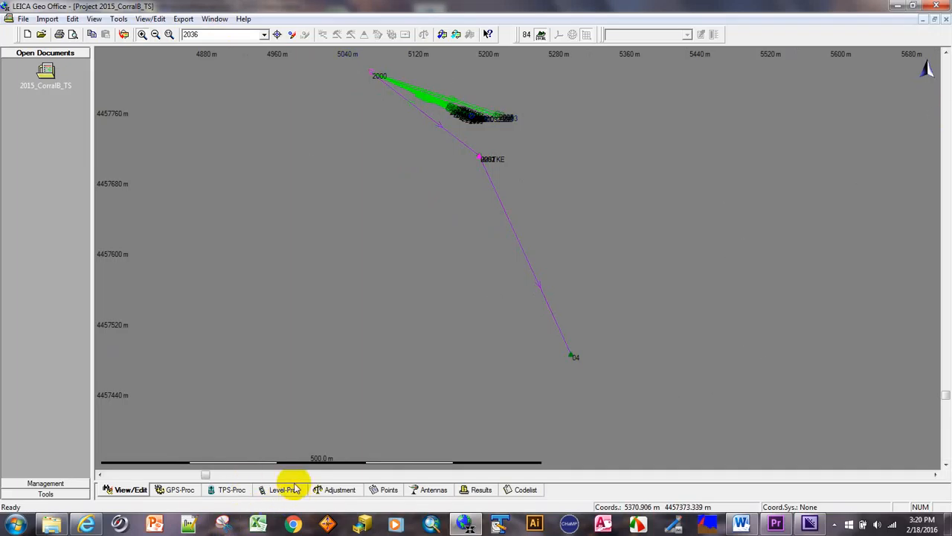
Leave zoom mode and select all the total station points and observations around 2000, 02STKE and 04.
{"action": "scroll", "coordinate": [408, 388], "scroll_direction": "down", "scroll_amount": 5}
{"action": "scroll", "coordinate": [408, 387], "scroll_direction": "down", "scroll_amount": 1}
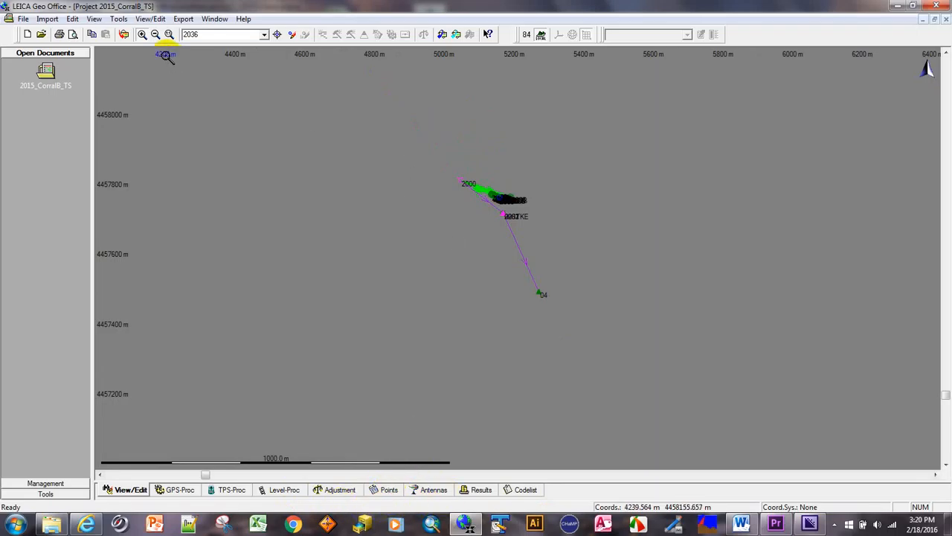
{"action": "left_click", "coordinate": [141, 34]}
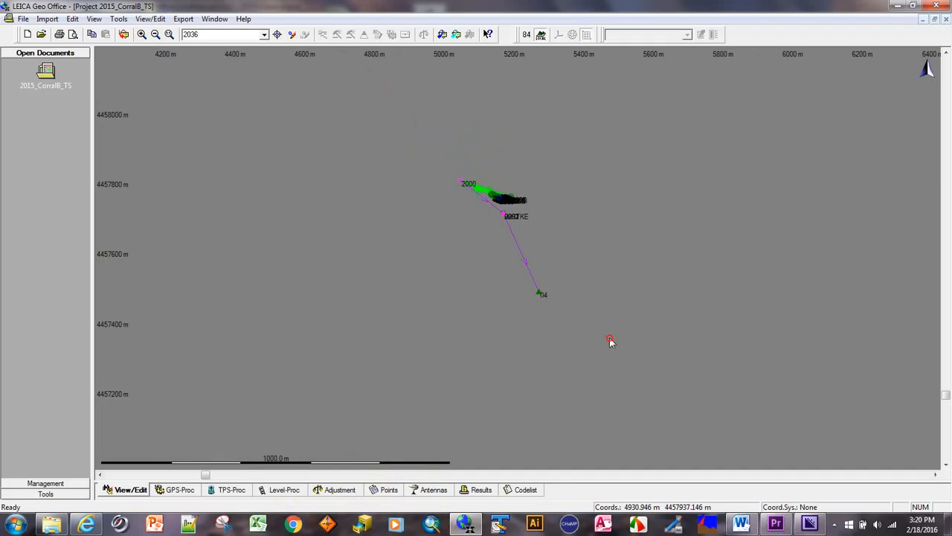
{"action": "left_click_drag", "start_coordinate": [639, 372], "coordinate": [640, 371]}
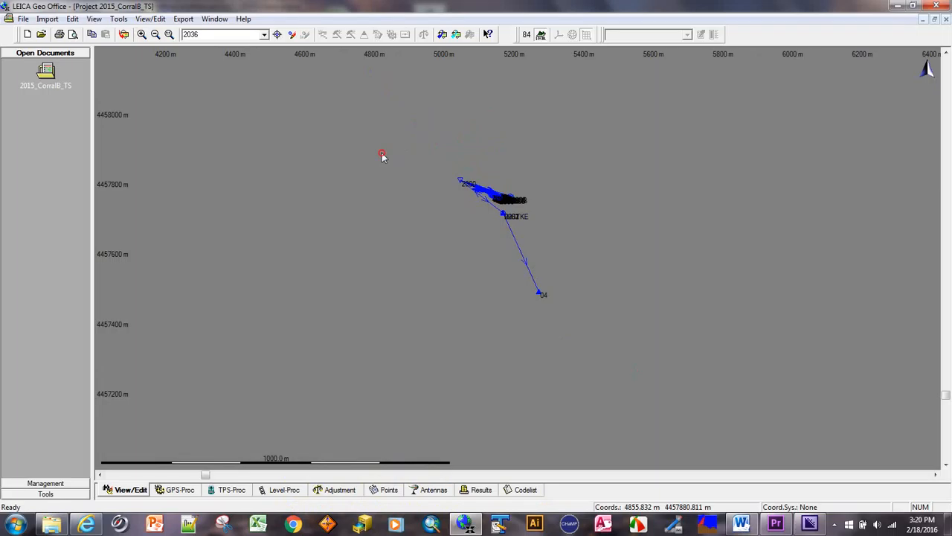
Start Shift/Rotate/Scale on the selected points, with parameters entered manually or calculated separately, and keep all shift parameters at 0.0.
{"action": "left_click", "coordinate": [504, 278]}
{"action": "right_click", "coordinate": [380, 227]}
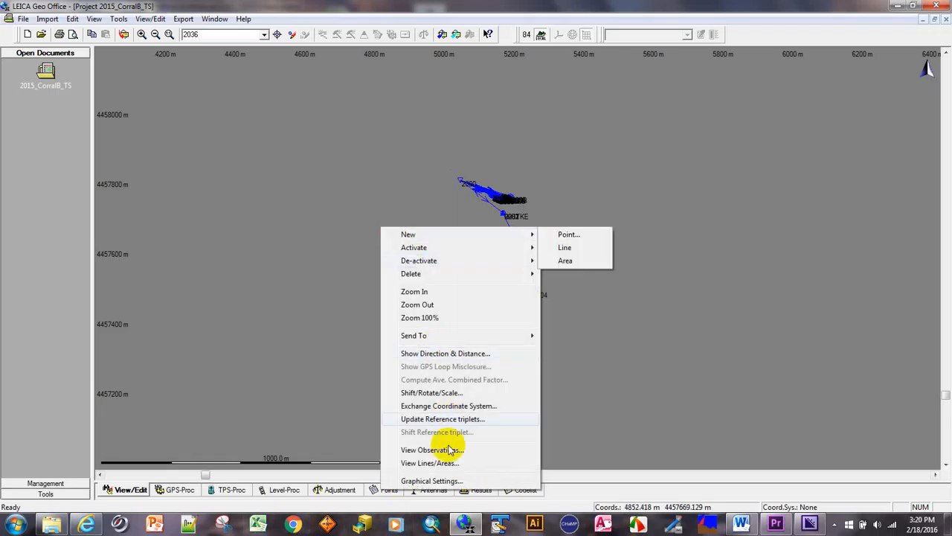
{"action": "left_click", "coordinate": [434, 394]}
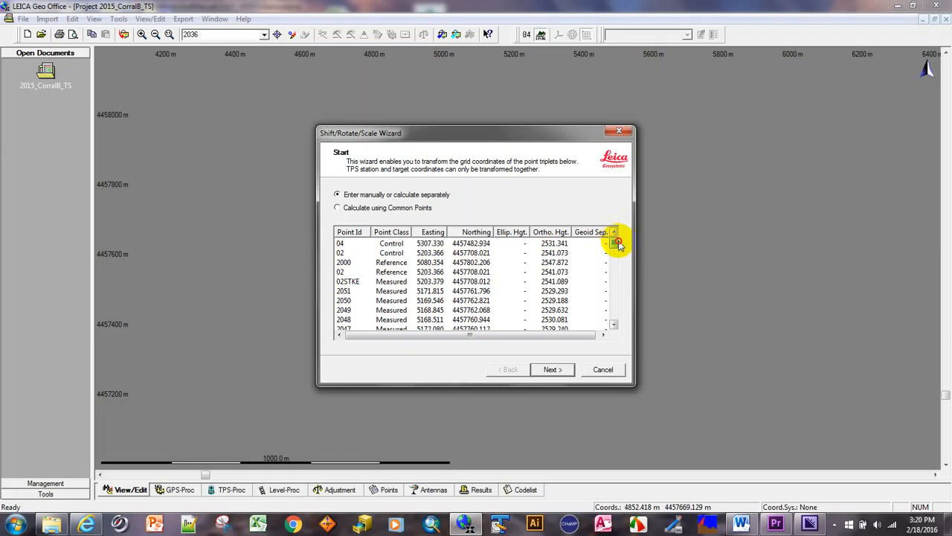
{"action": "left_click_drag", "start_coordinate": [616, 243], "coordinate": [612, 229]}
{"action": "mouse_move", "coordinate": [615, 243]}
{"action": "left_mouse_down"}
{"action": "mouse_move", "coordinate": [610, 323]}
{"action": "mouse_move", "coordinate": [614, 237]}
{"action": "left_mouse_up"}
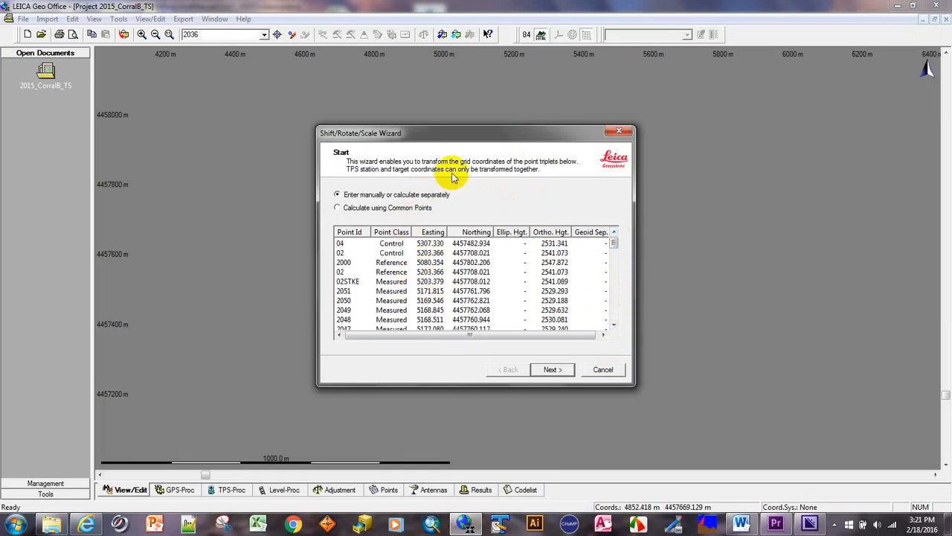
{"action": "left_click_drag", "start_coordinate": [484, 132], "coordinate": [754, 111]}
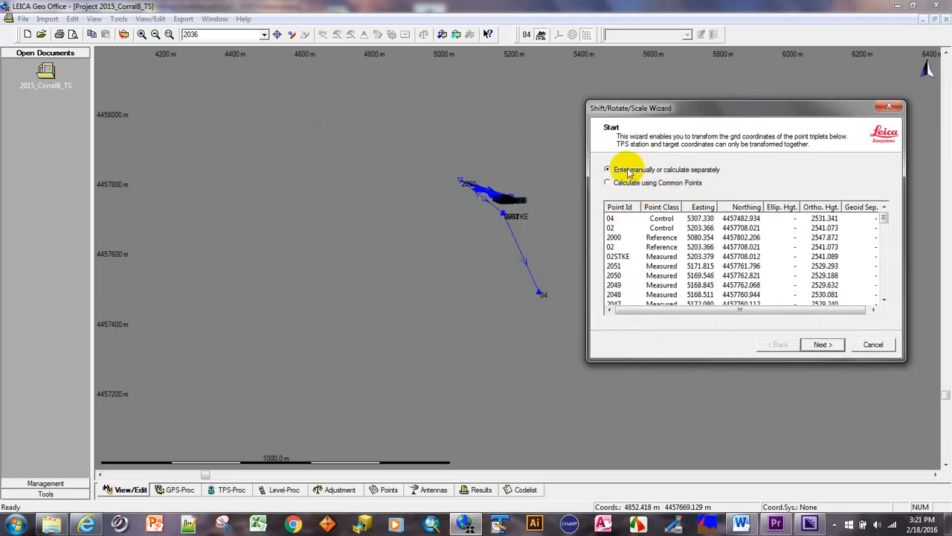
{"action": "left_click", "coordinate": [824, 344]}
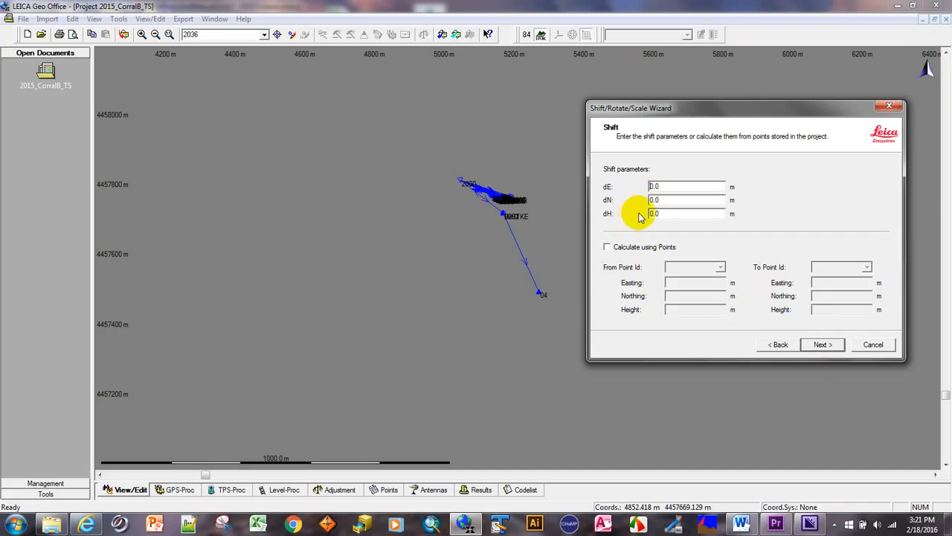
{"action": "left_click", "coordinate": [822, 346]}
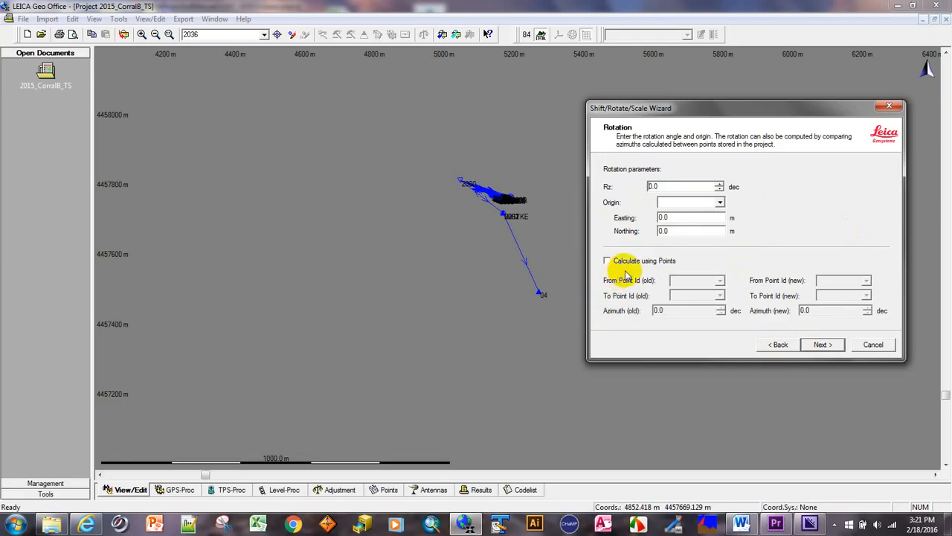
Set point 02 as the rotation origin and calculate the rotation using points, with the old azimuth running from 02 to 04.
{"action": "left_click", "coordinate": [720, 203]}
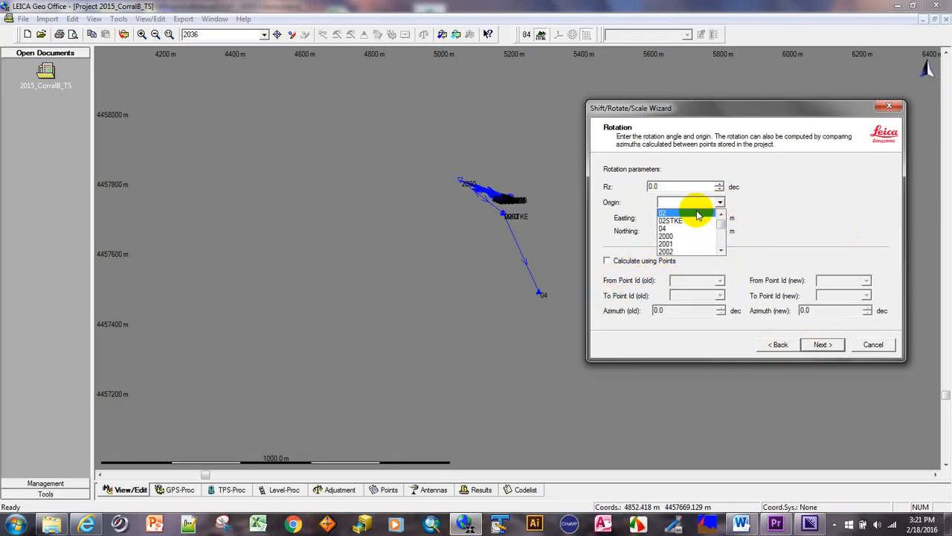
{"action": "left_click", "coordinate": [696, 214]}
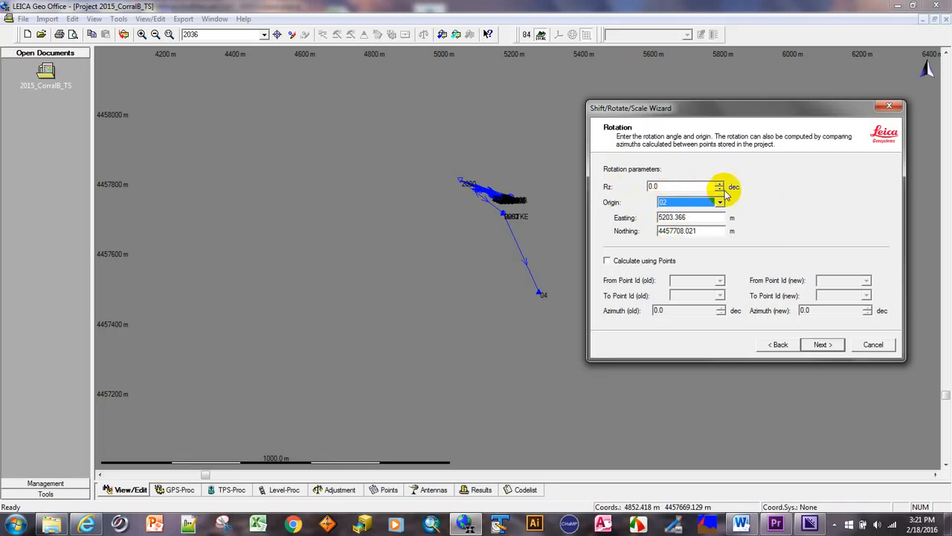
{"action": "left_click", "coordinate": [607, 261]}
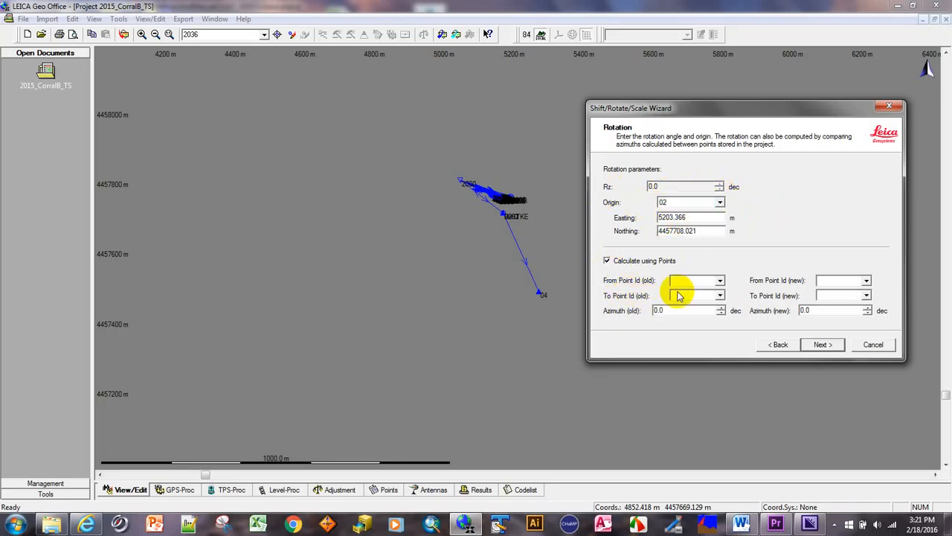
{"action": "left_click", "coordinate": [720, 280]}
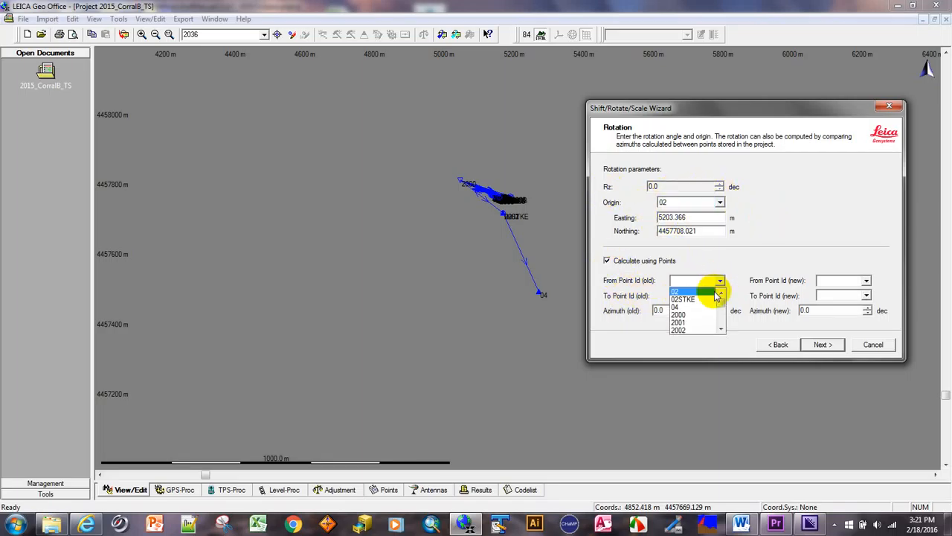
{"action": "left_click", "coordinate": [703, 293]}
{"action": "left_click", "coordinate": [720, 295]}
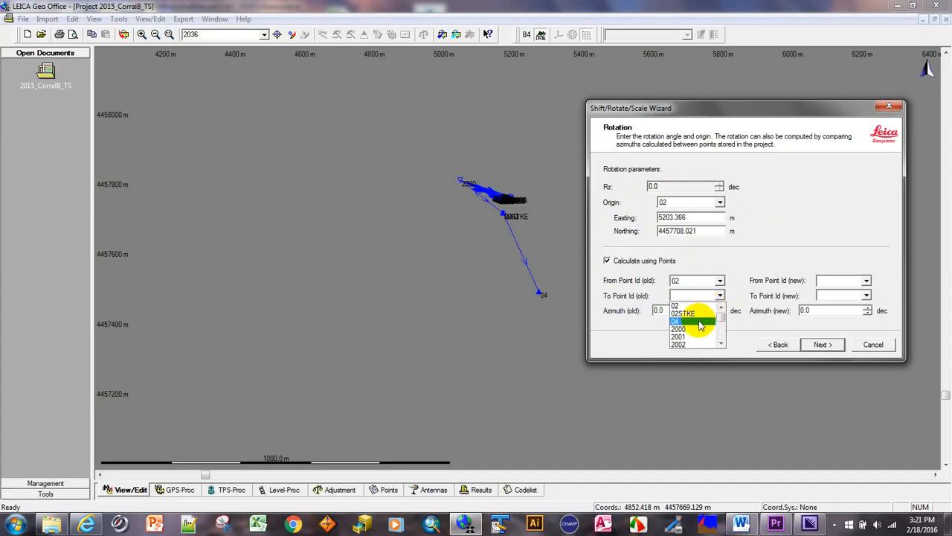
{"action": "left_click", "coordinate": [699, 323]}
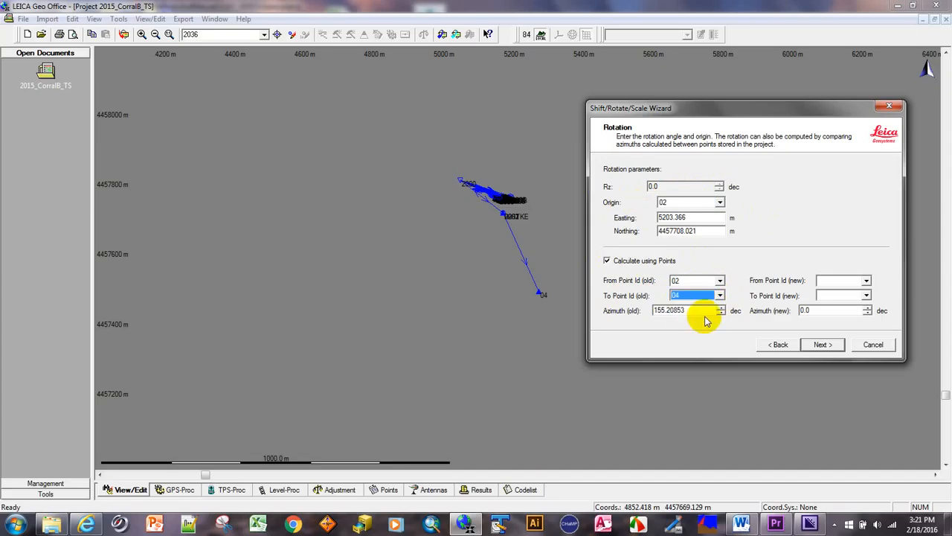
Define the new azimuth for the rotation from control point 7002 to control point 7004.
{"action": "left_click", "coordinate": [868, 280]}
{"action": "left_click_drag", "start_coordinate": [869, 303], "coordinate": [876, 323]}
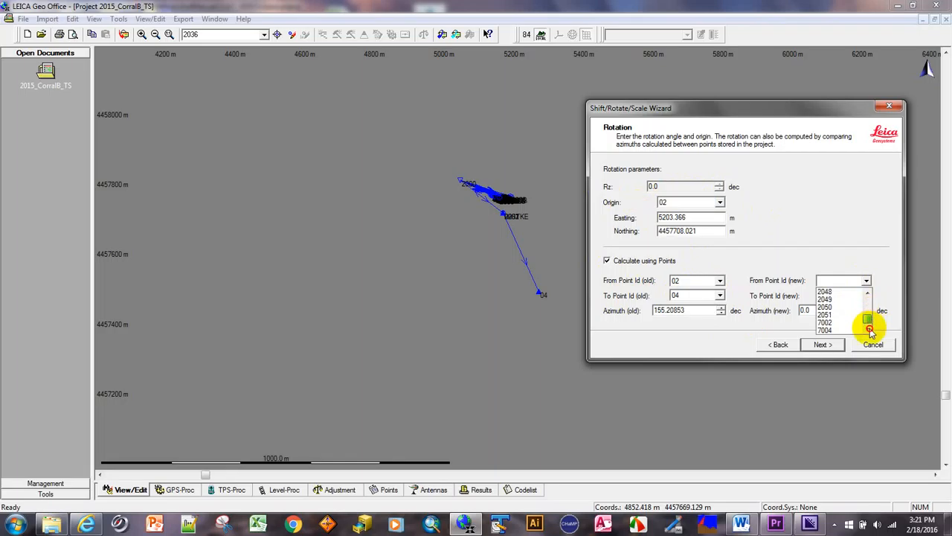
{"action": "left_click", "coordinate": [846, 314]}
{"action": "left_click", "coordinate": [868, 296]}
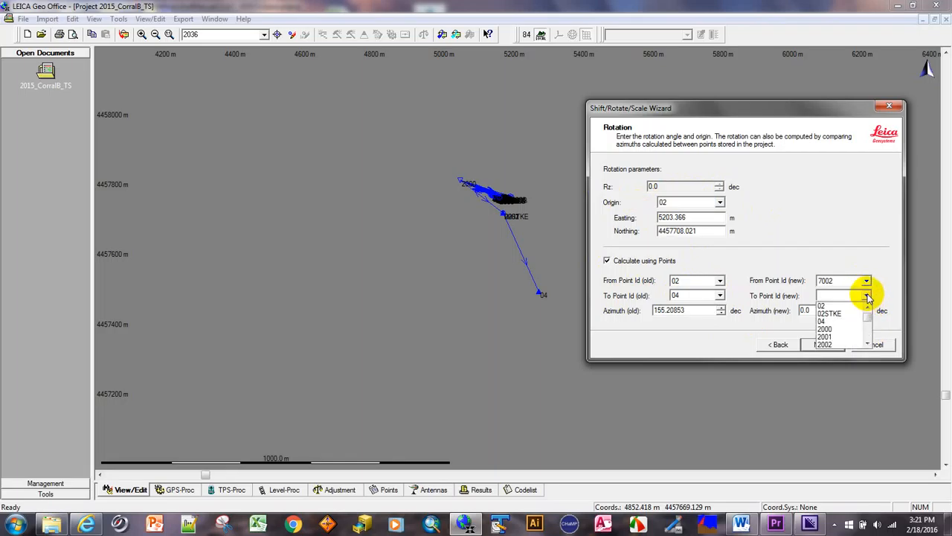
{"action": "left_click_drag", "start_coordinate": [869, 318], "coordinate": [870, 347]}
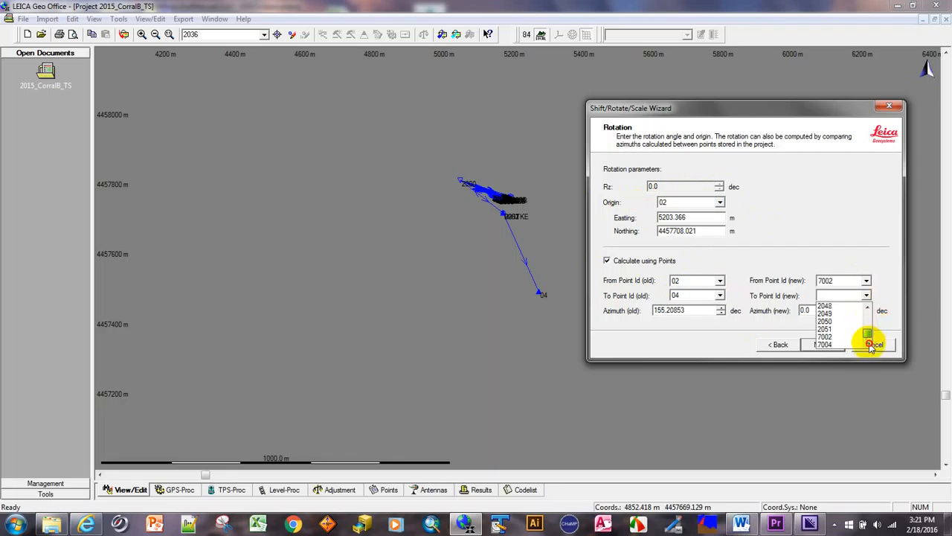
{"action": "left_click", "coordinate": [826, 343]}
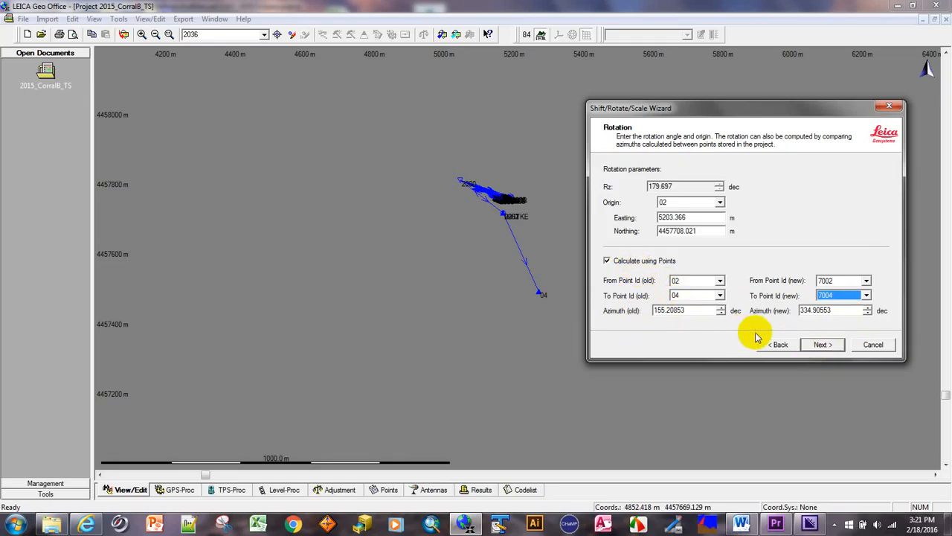
Keep the scale factor at 1.0 and apply the transformation to the selected points without saving it under a name.
{"action": "left_click", "coordinate": [824, 346]}
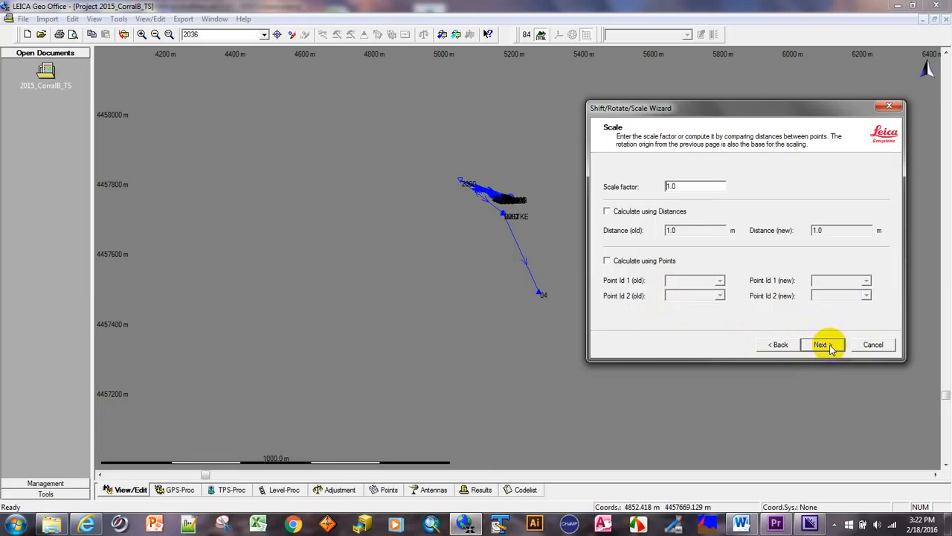
{"action": "left_click", "coordinate": [827, 344]}
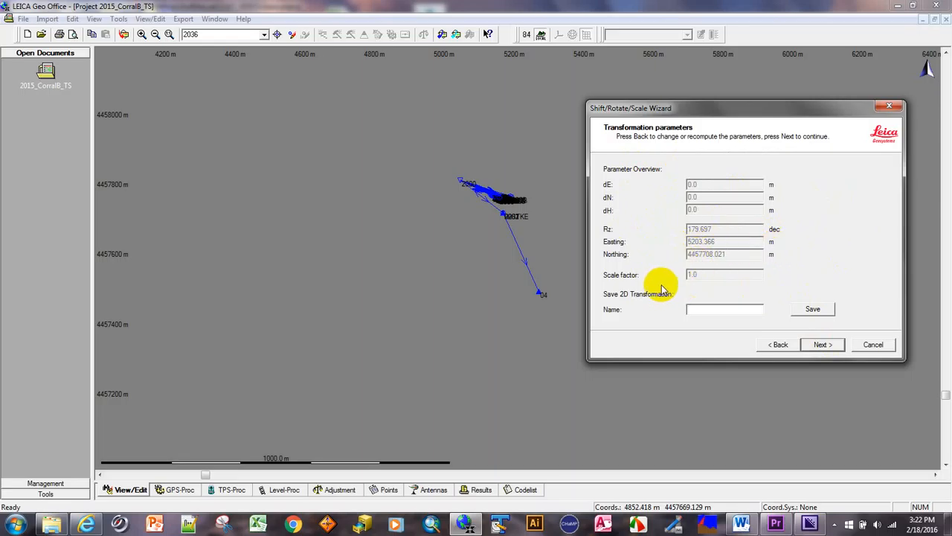
{"action": "left_click", "coordinate": [822, 345]}
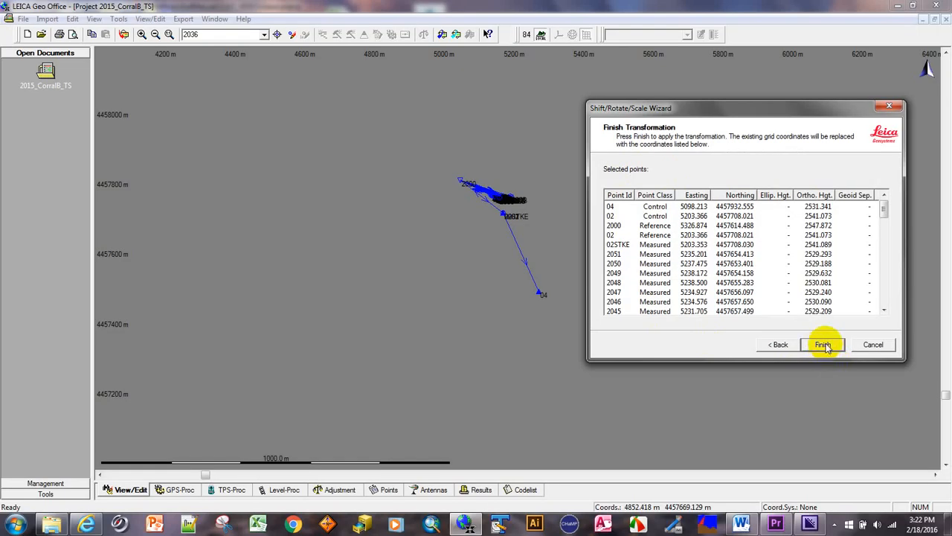
{"action": "left_click", "coordinate": [824, 345]}
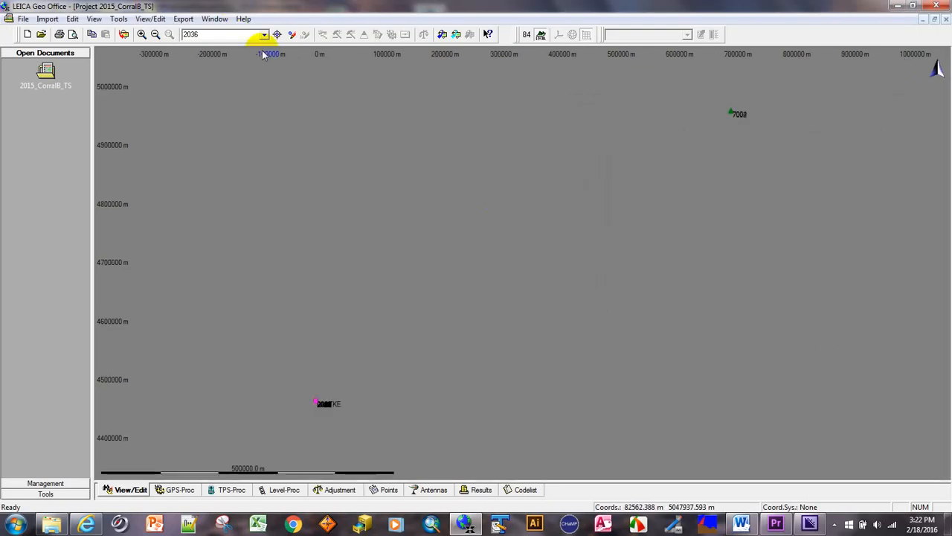
Center the view on point 2036 and examine the rotated total station points from 04 to 2000 up close.
{"action": "left_click", "coordinate": [277, 35]}
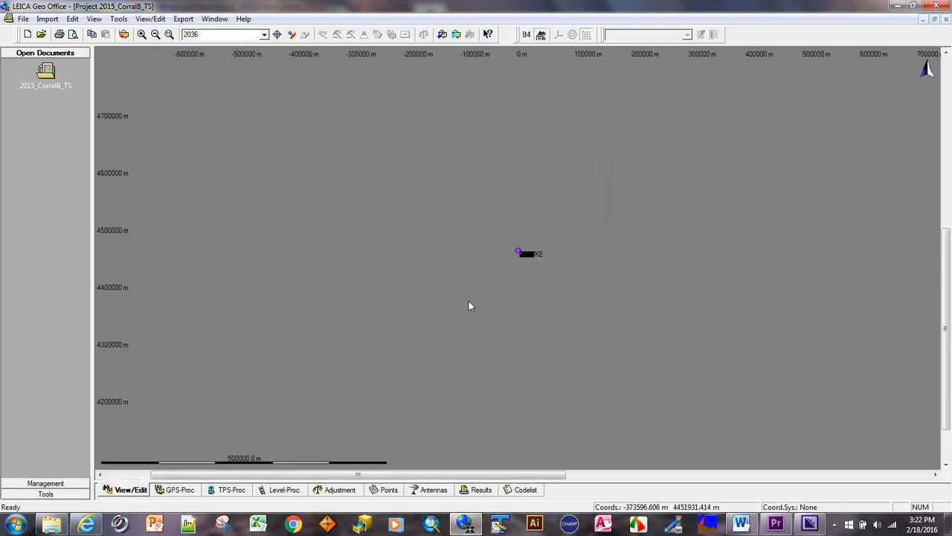
{"action": "left_click", "coordinate": [141, 35]}
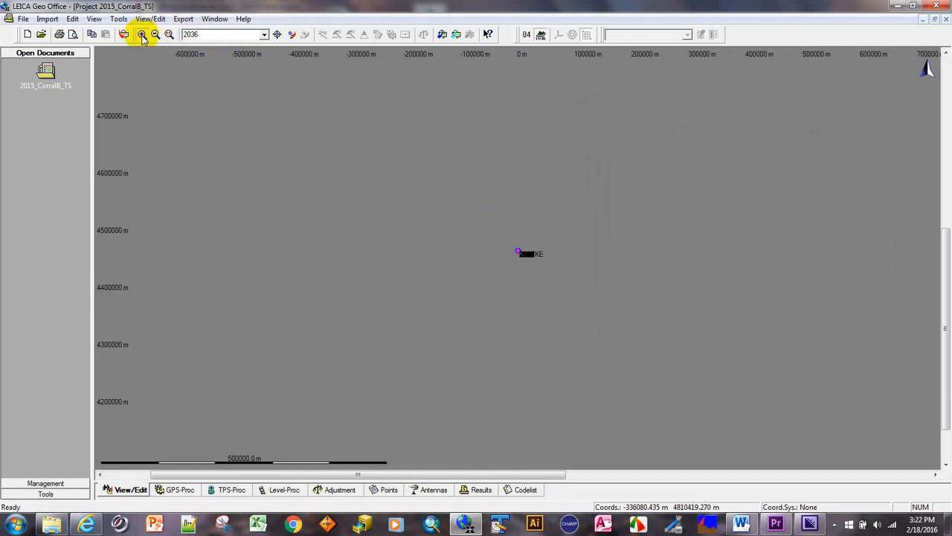
{"action": "left_click", "coordinate": [537, 259]}
{"action": "left_click", "coordinate": [521, 294]}
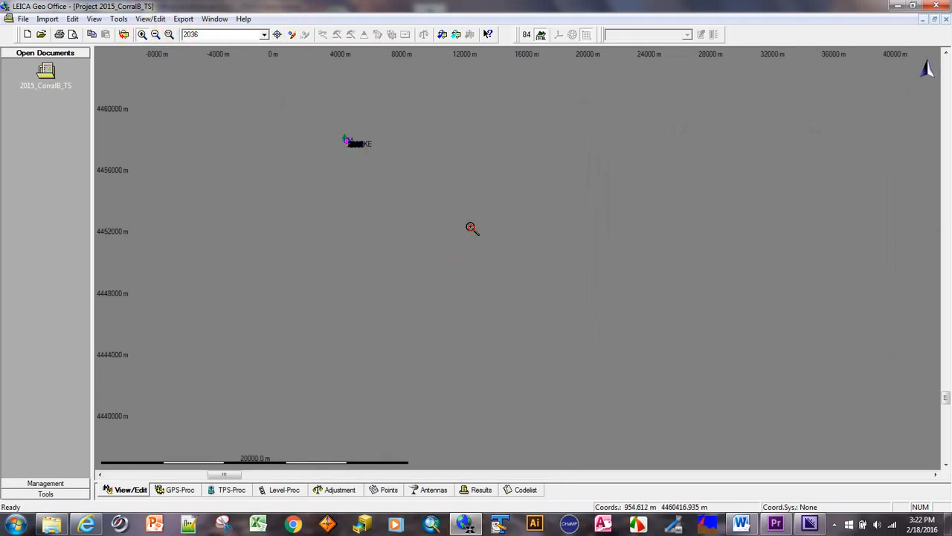
{"action": "left_click", "coordinate": [383, 160]}
{"action": "left_click_drag", "start_coordinate": [371, 141], "coordinate": [535, 257]}
{"action": "left_click_drag", "start_coordinate": [308, 110], "coordinate": [575, 281]}
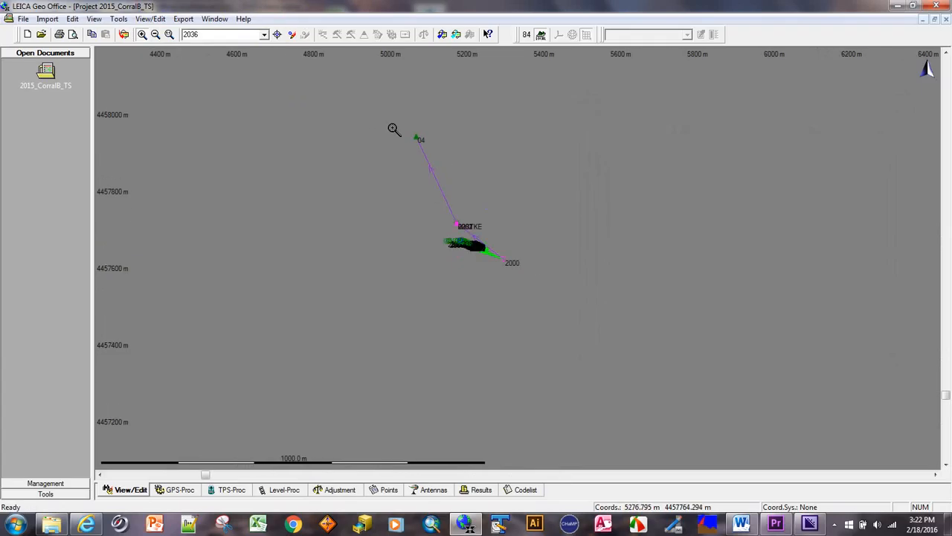
{"action": "left_click_drag", "start_coordinate": [316, 78], "coordinate": [674, 347]}
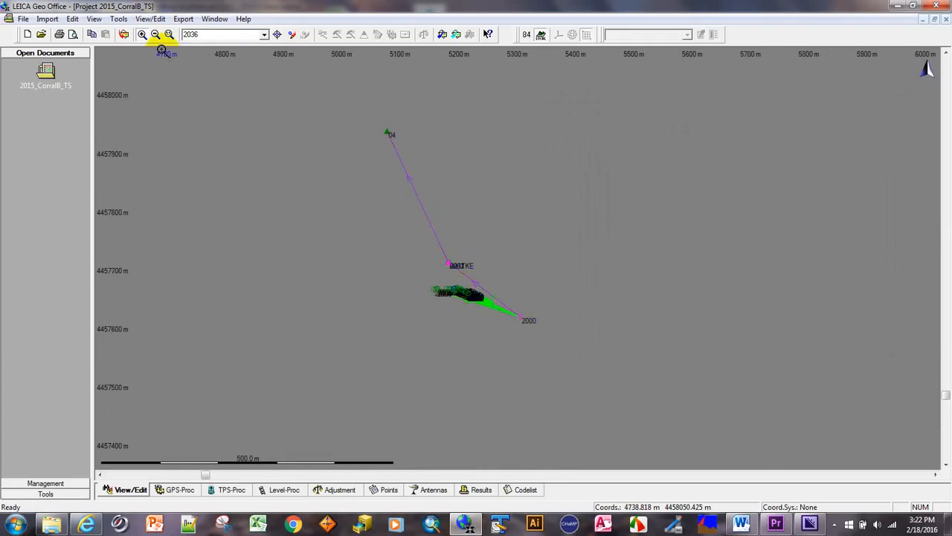
Measure the direction and distance from point 02 to point 04.
{"action": "right_click", "coordinate": [636, 201]}
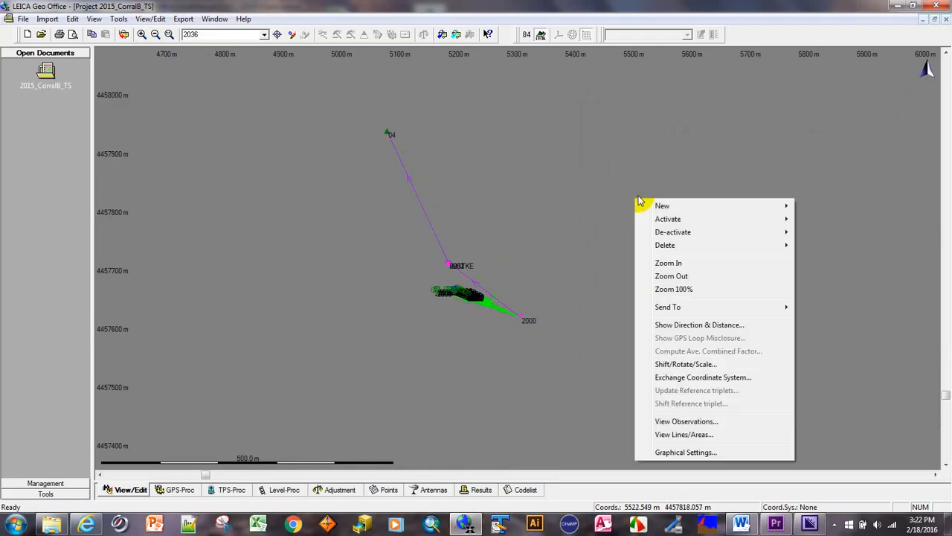
{"action": "mouse_move", "coordinate": [713, 310]}
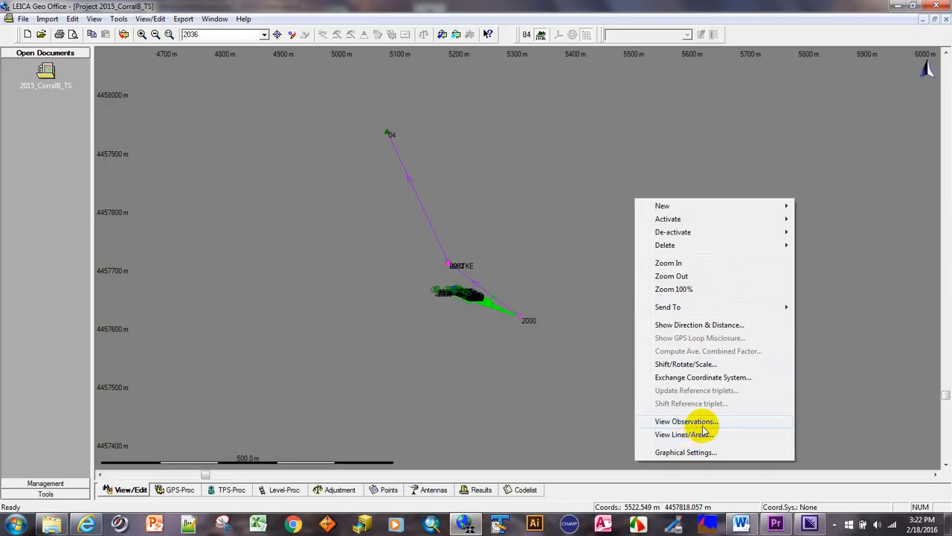
{"action": "left_click", "coordinate": [717, 330]}
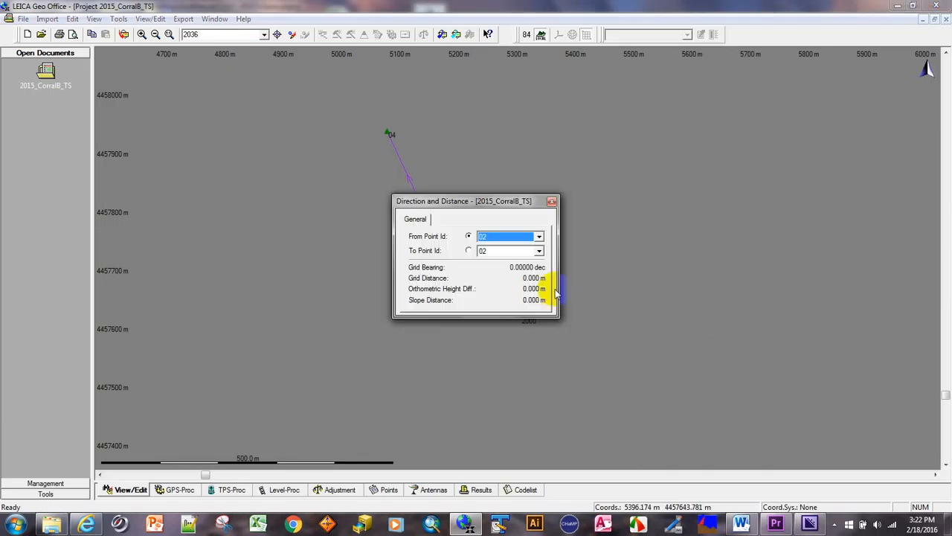
{"action": "left_click_drag", "start_coordinate": [472, 201], "coordinate": [696, 129]}
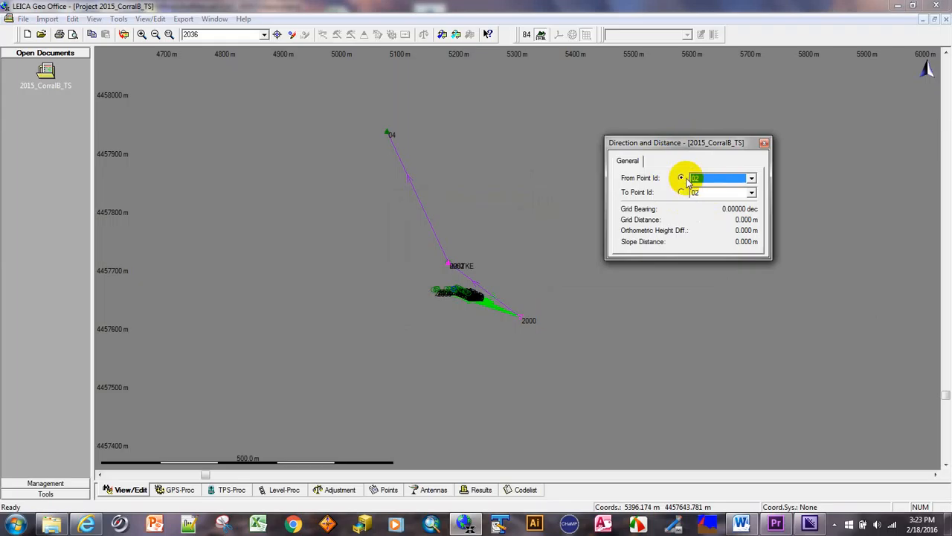
{"action": "left_click", "coordinate": [447, 266]}
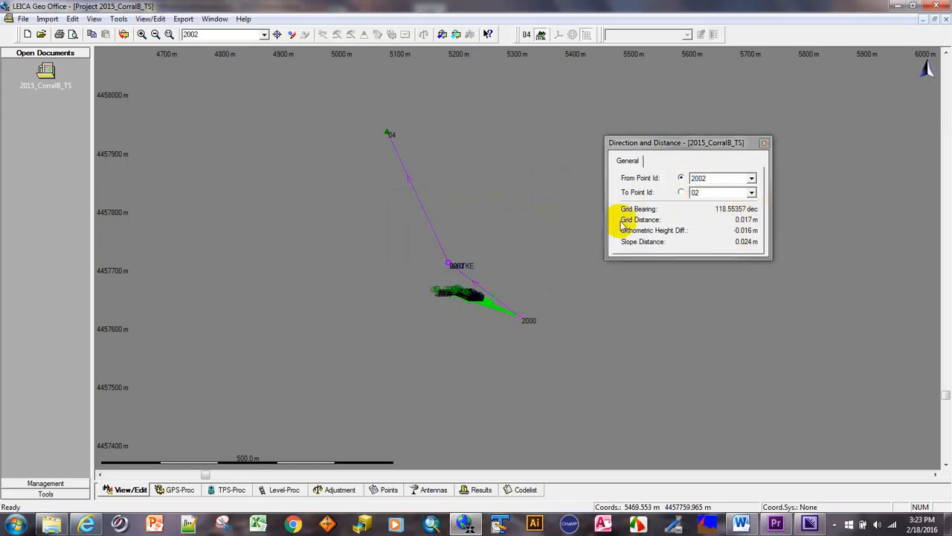
{"action": "left_click", "coordinate": [751, 179]}
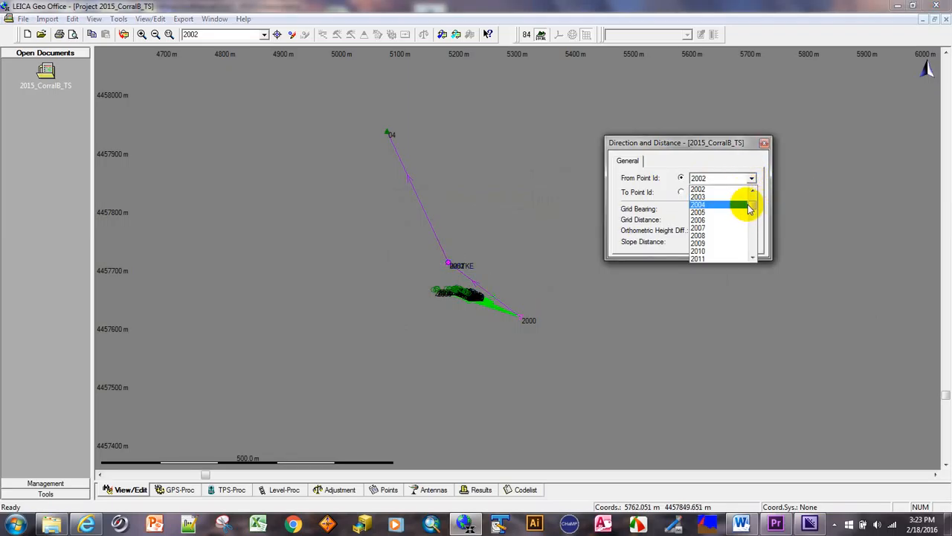
{"action": "scroll", "coordinate": [746, 188], "scroll_direction": "up", "scroll_amount": 2}
{"action": "left_click", "coordinate": [704, 190]}
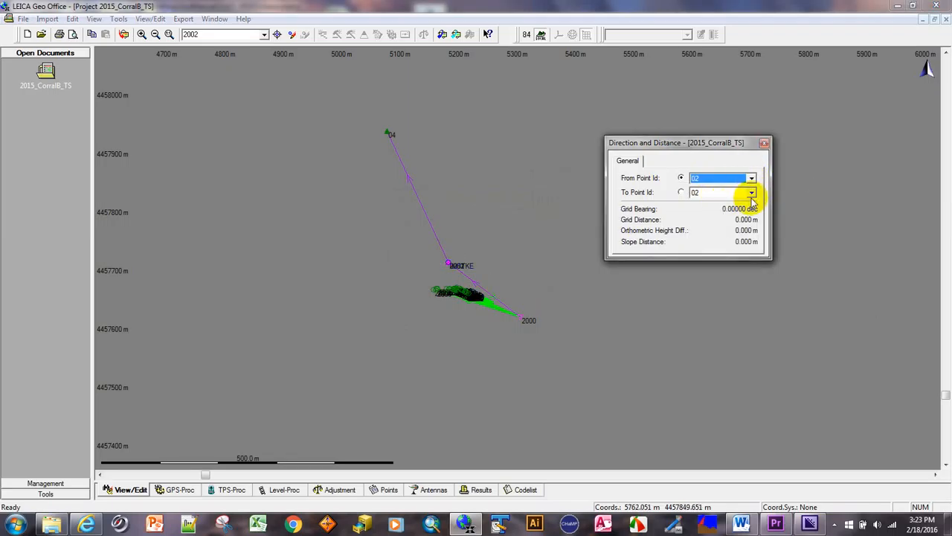
{"action": "left_click", "coordinate": [752, 193]}
{"action": "left_click", "coordinate": [726, 221]}
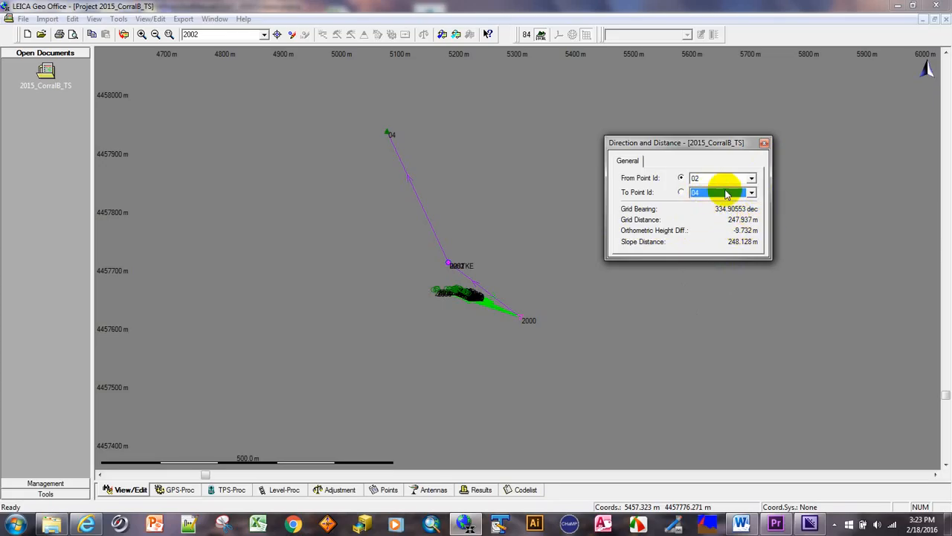
Measure the direction and distance from control point 7002 to control point 7004 for comparison, and close the measurement.
{"action": "left_click", "coordinate": [752, 181]}
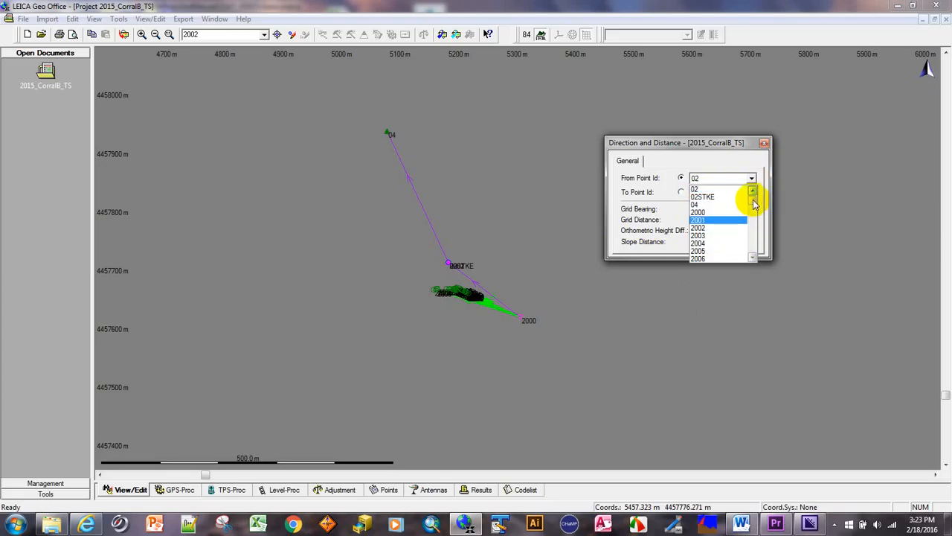
{"action": "left_click", "coordinate": [753, 239]}
{"action": "left_click_drag", "start_coordinate": [753, 242], "coordinate": [755, 251]}
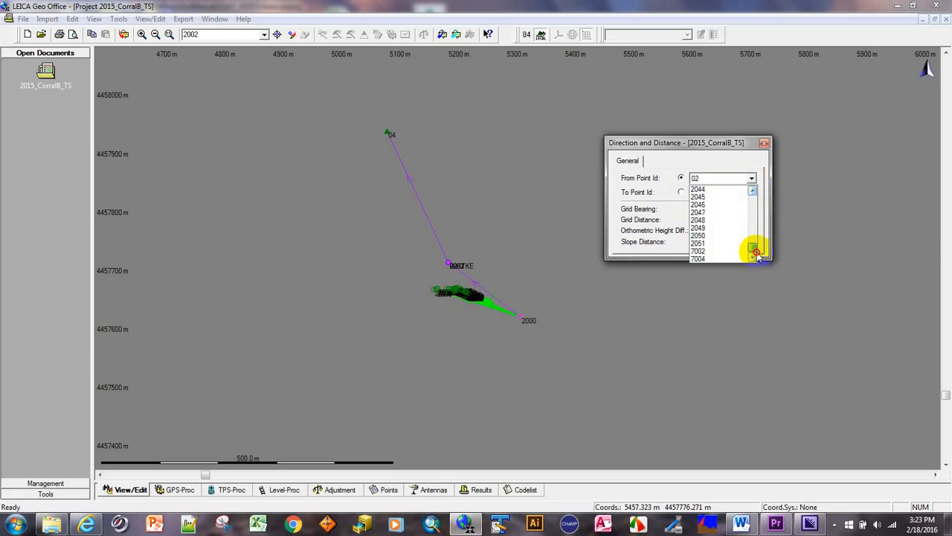
{"action": "left_click", "coordinate": [713, 255]}
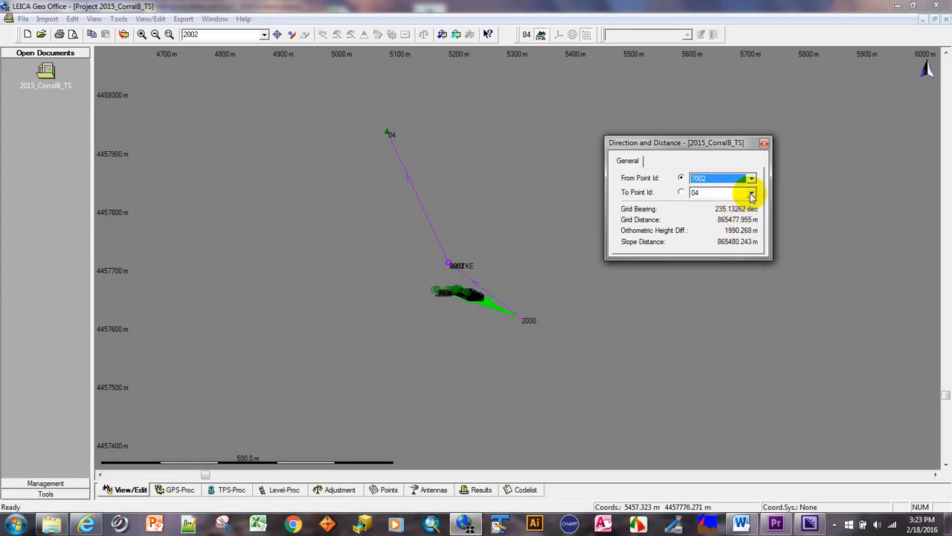
{"action": "left_click", "coordinate": [751, 192]}
{"action": "left_click_drag", "start_coordinate": [754, 214], "coordinate": [755, 248]}
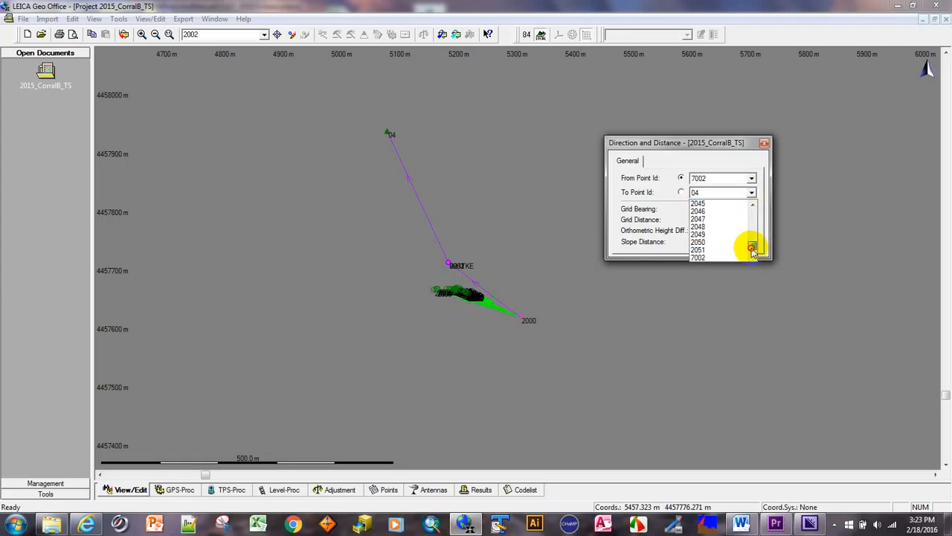
{"action": "left_click", "coordinate": [723, 257]}
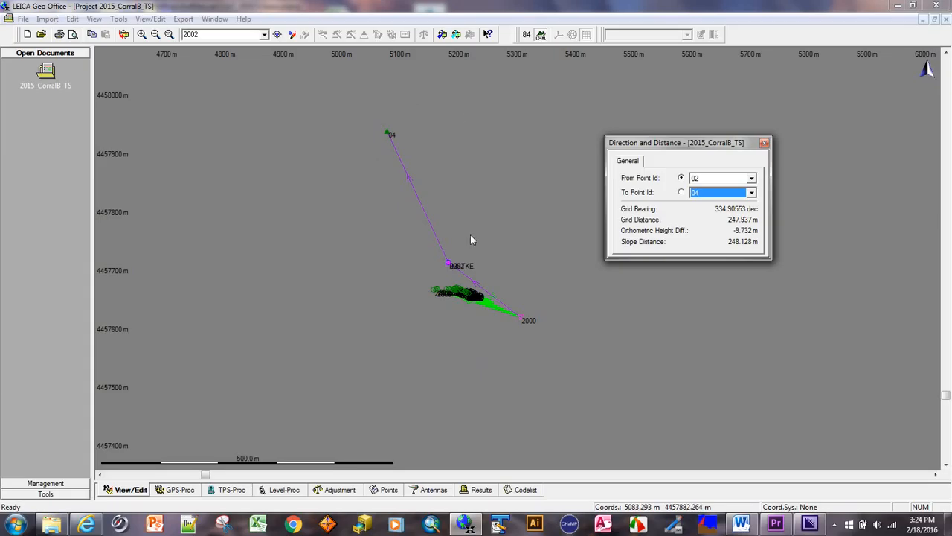
{"action": "left_click", "coordinate": [765, 142]}
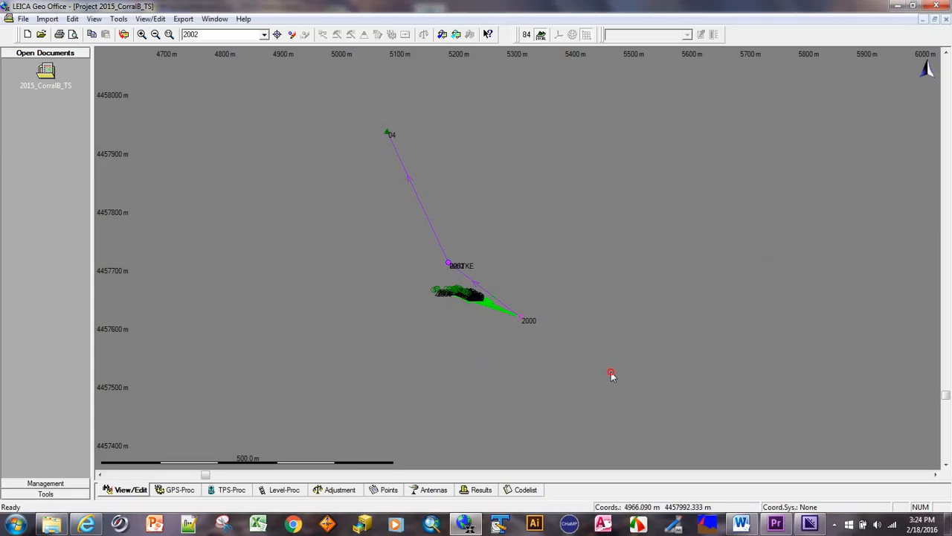
Start a Shift/Rotate/Scale transformation of the total station points, with the parameters entered manually or calculated separately.
{"action": "left_click", "coordinate": [611, 374]}
{"action": "right_click", "coordinate": [547, 250]}
{"action": "right_click", "coordinate": [580, 176]}
{"action": "left_click", "coordinate": [630, 341]}
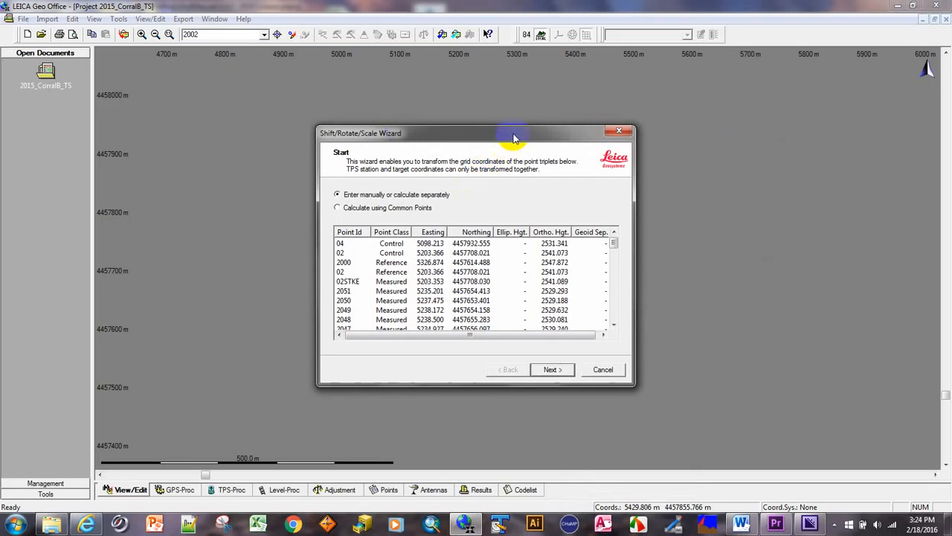
{"action": "mouse_move", "coordinate": [513, 137]}
{"action": "left_mouse_down"}
{"action": "mouse_move", "coordinate": [672, 138]}
{"action": "mouse_move", "coordinate": [748, 78]}
{"action": "left_mouse_up"}
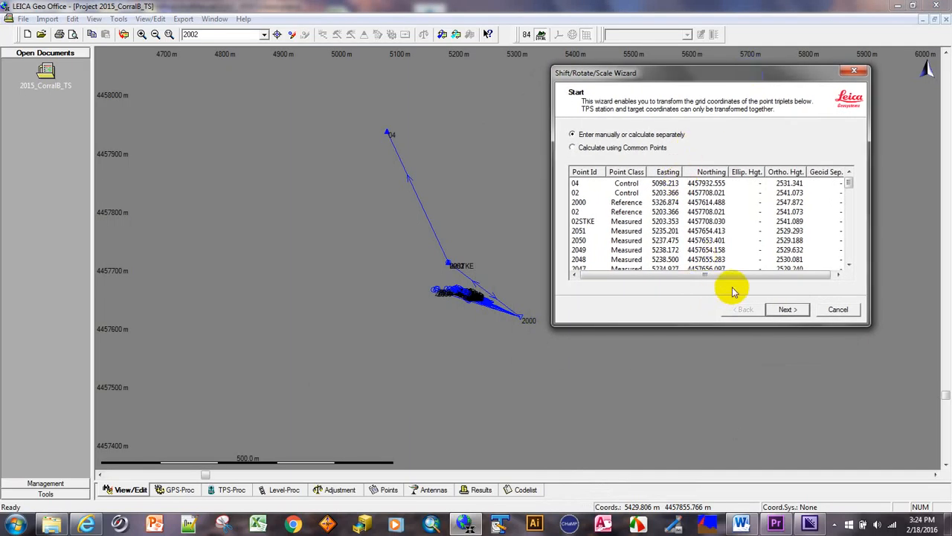
{"action": "left_click", "coordinate": [792, 309]}
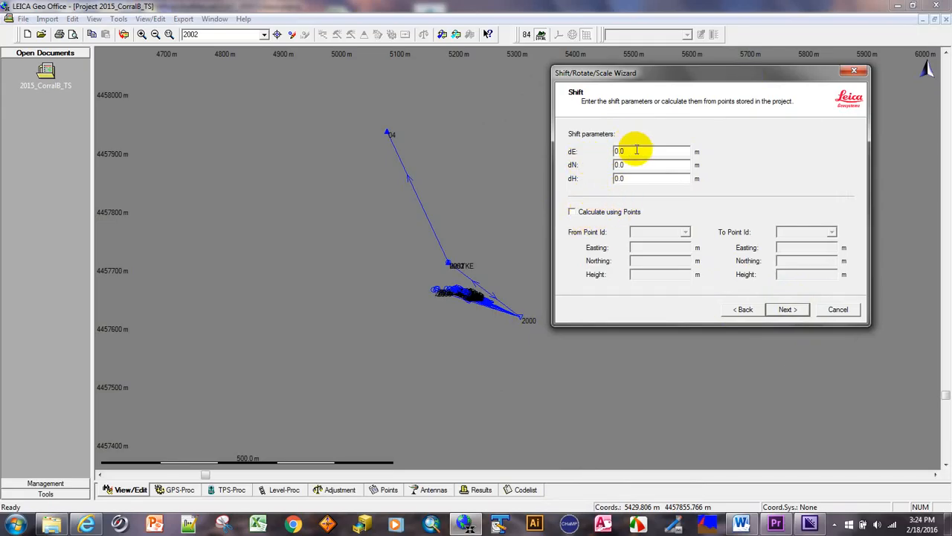
Calculate the shift parameters using points, from surveyed point 02 to control point 7002.
{"action": "left_click", "coordinate": [572, 213]}
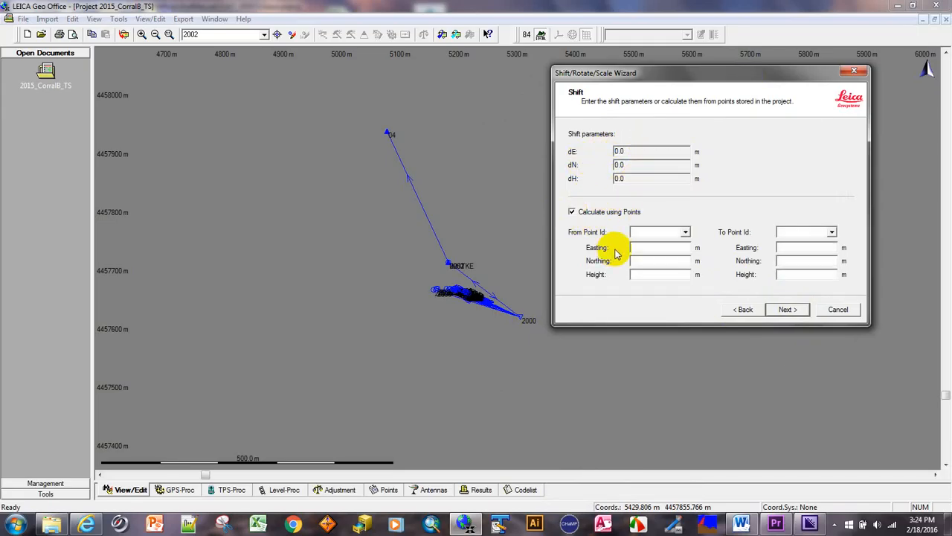
{"action": "left_click", "coordinate": [686, 233]}
{"action": "left_click", "coordinate": [652, 247]}
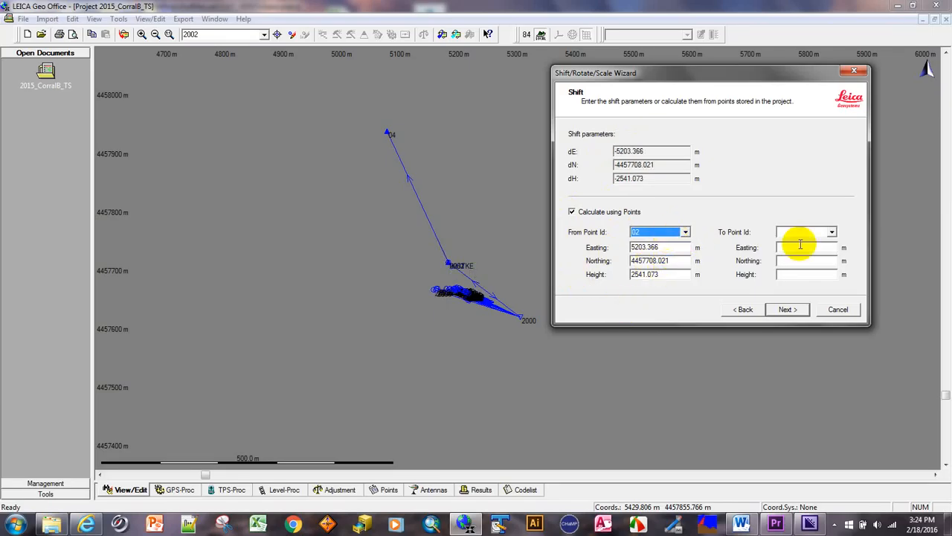
{"action": "left_click", "coordinate": [832, 232]}
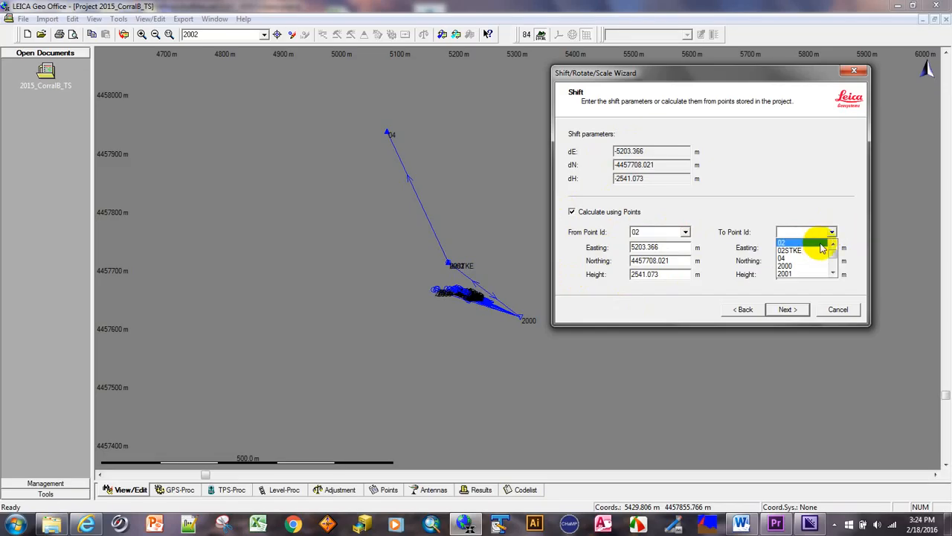
{"action": "left_click_drag", "start_coordinate": [833, 255], "coordinate": [839, 270]}
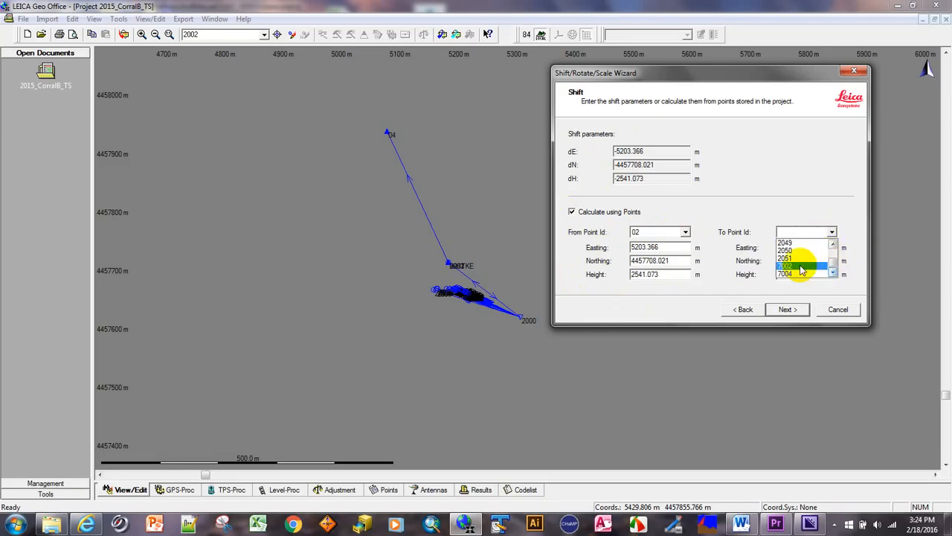
{"action": "left_click", "coordinate": [802, 266]}
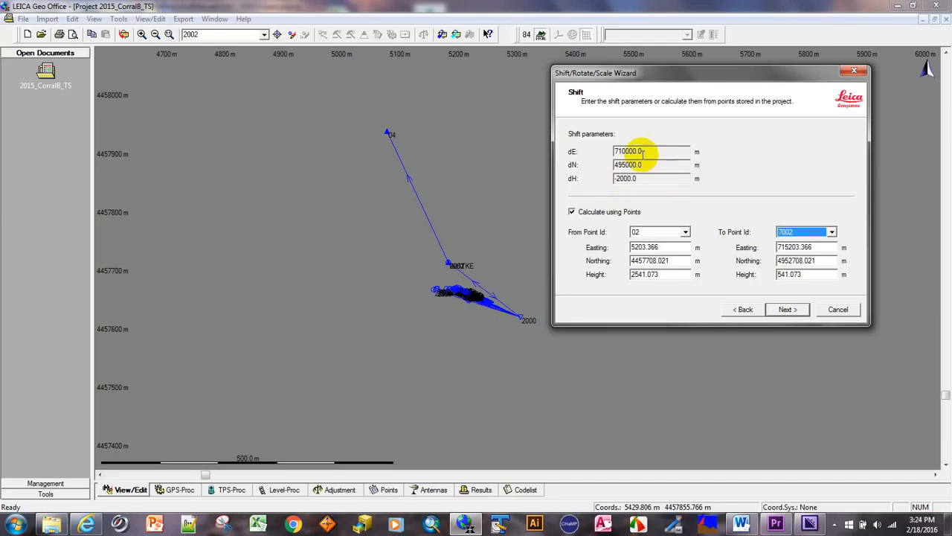
{"action": "left_click", "coordinate": [793, 310]}
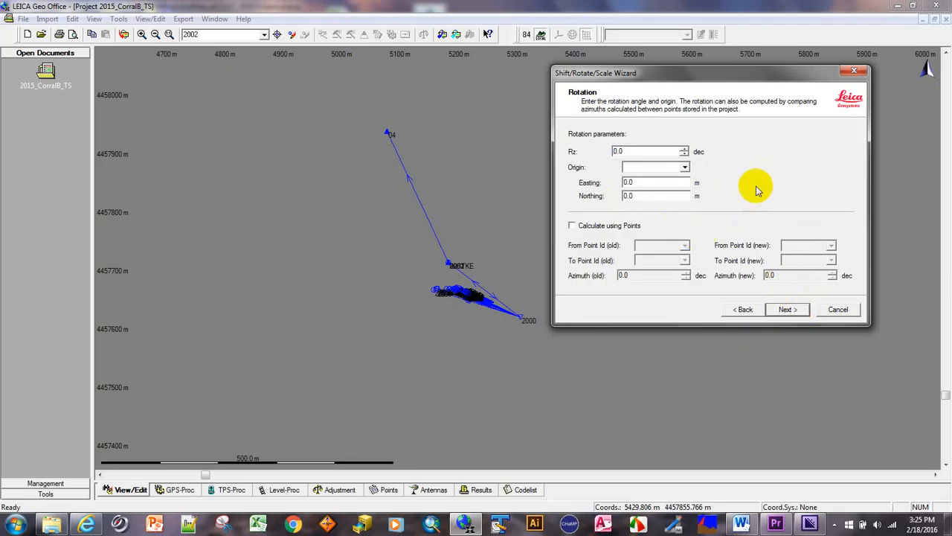
Keep the rotation at 0.0 and the scale factor at 1.0, and apply the shift to the points without saving the transformation.
{"action": "left_click", "coordinate": [790, 311]}
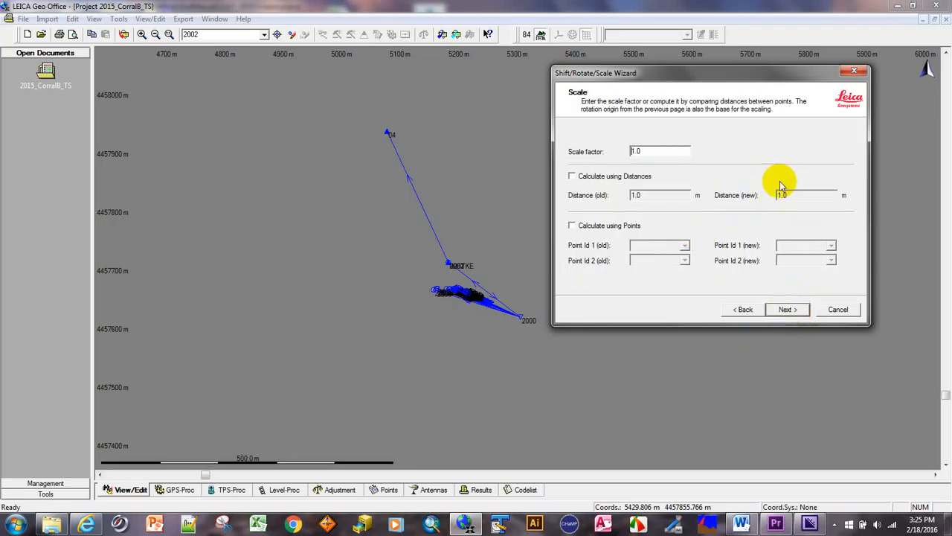
{"action": "left_click", "coordinate": [788, 311]}
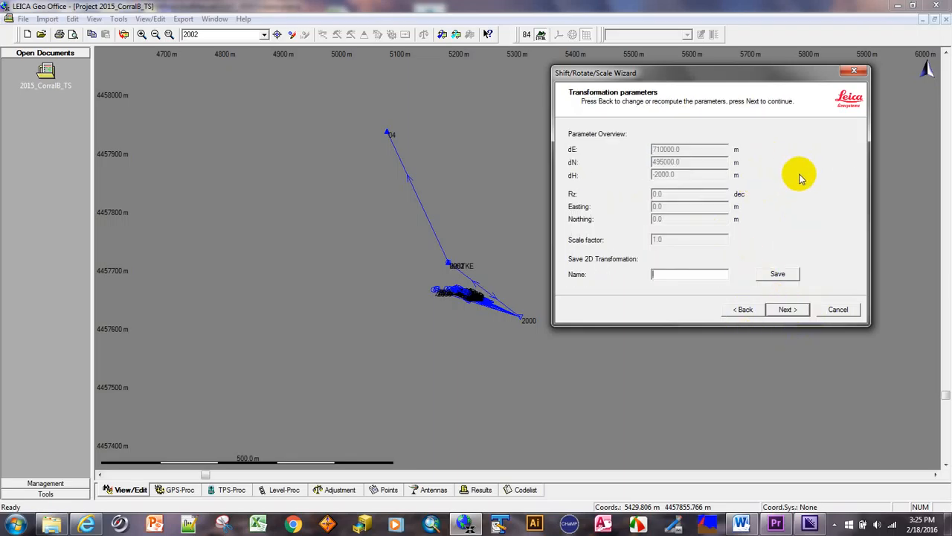
{"action": "left_click", "coordinate": [790, 309]}
{"action": "left_click_drag", "start_coordinate": [847, 172], "coordinate": [853, 149]}
{"action": "left_click", "coordinate": [789, 310]}
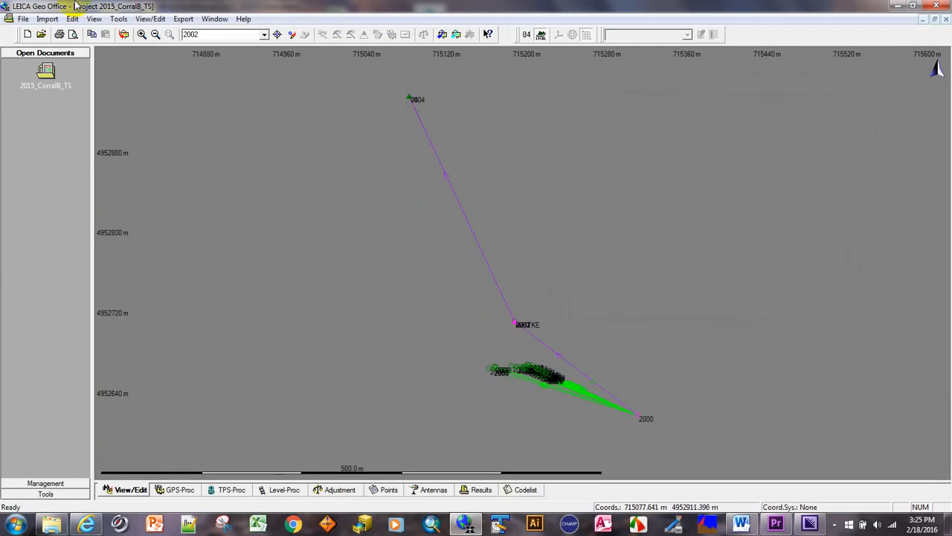
Examine how closely shifted point 04 coincides with control point 7004 at very high magnification.
{"action": "left_click", "coordinate": [141, 34]}
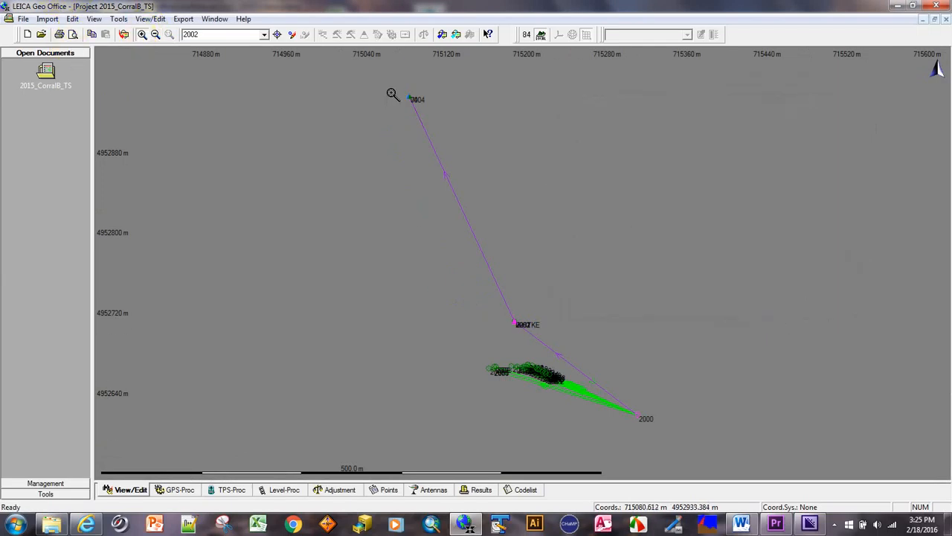
{"action": "left_click", "coordinate": [444, 128]}
{"action": "left_click", "coordinate": [461, 200]}
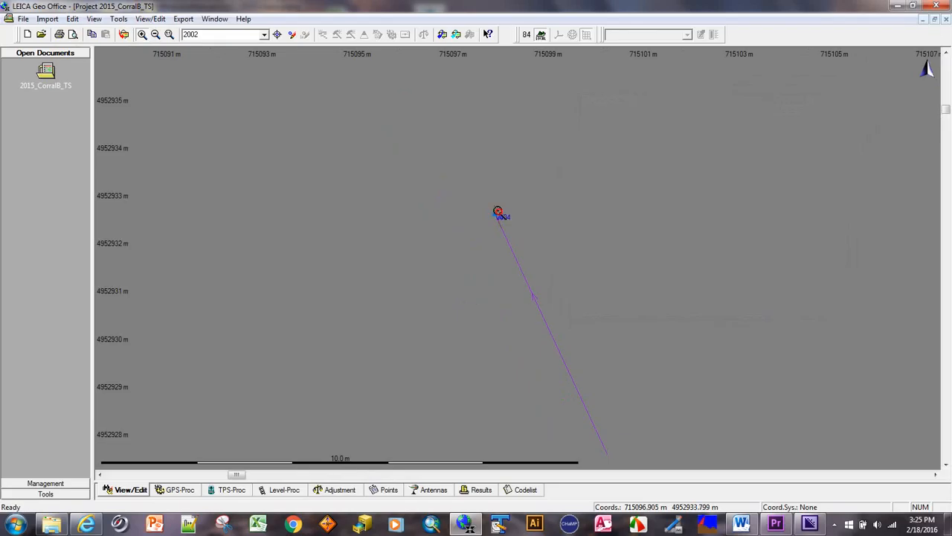
{"action": "left_click", "coordinate": [471, 193]}
{"action": "left_click", "coordinate": [651, 357]}
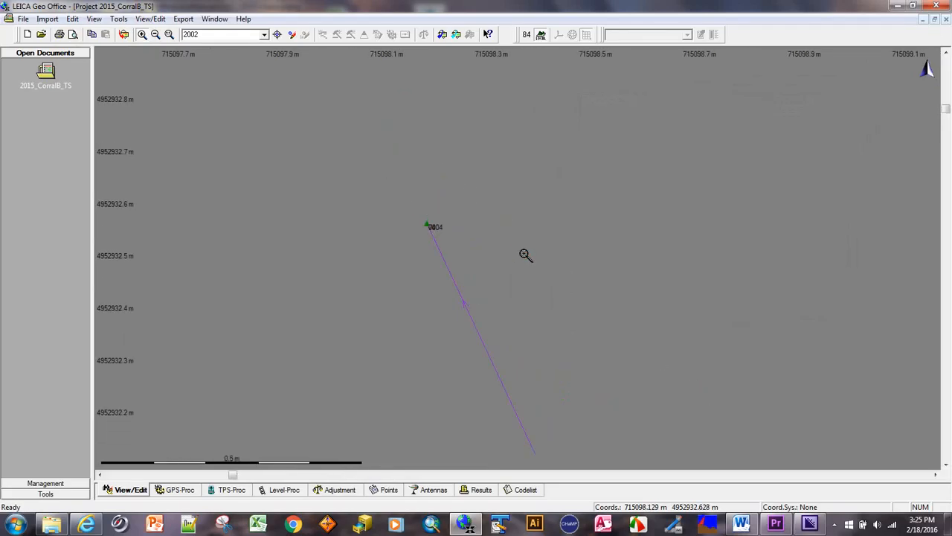
{"action": "left_click", "coordinate": [474, 237]}
{"action": "left_click", "coordinate": [354, 255]}
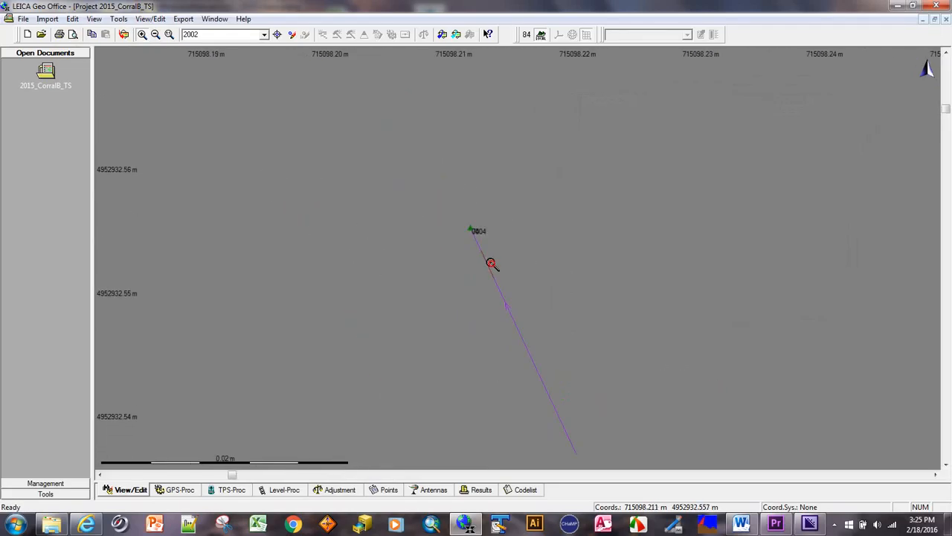
{"action": "left_click", "coordinate": [491, 262]}
{"action": "left_click", "coordinate": [543, 208]}
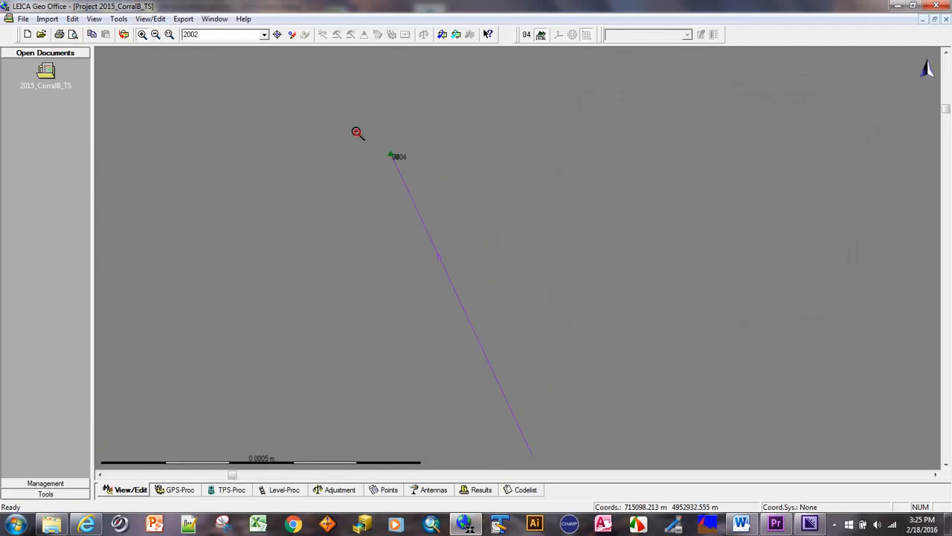
{"action": "left_click", "coordinate": [511, 230]}
{"action": "left_click", "coordinate": [379, 168]}
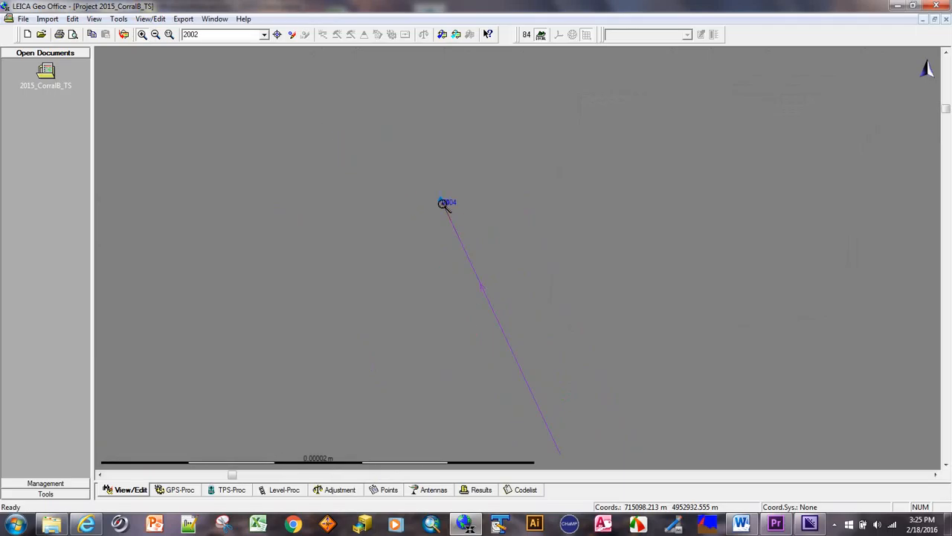
{"action": "left_click", "coordinate": [498, 227]}
{"action": "left_click", "coordinate": [324, 165]}
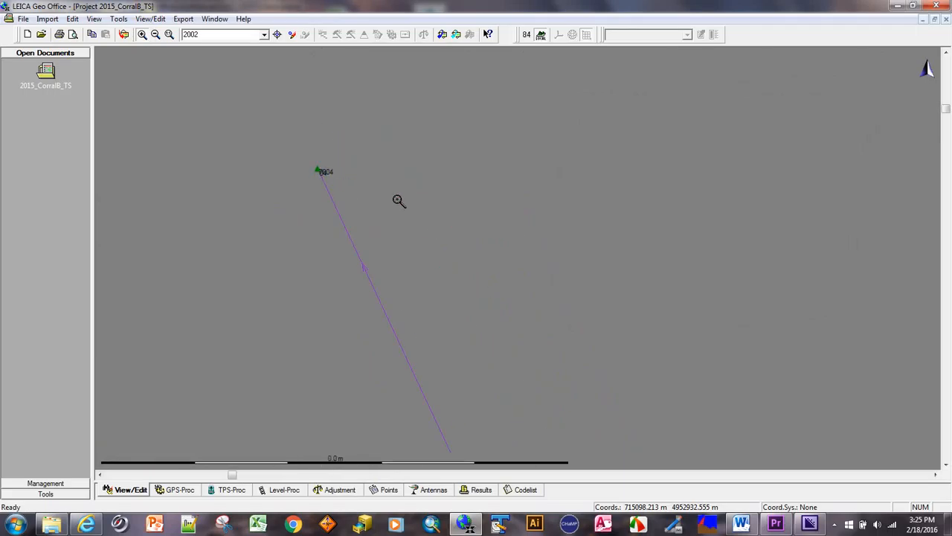
{"action": "left_click", "coordinate": [302, 171]}
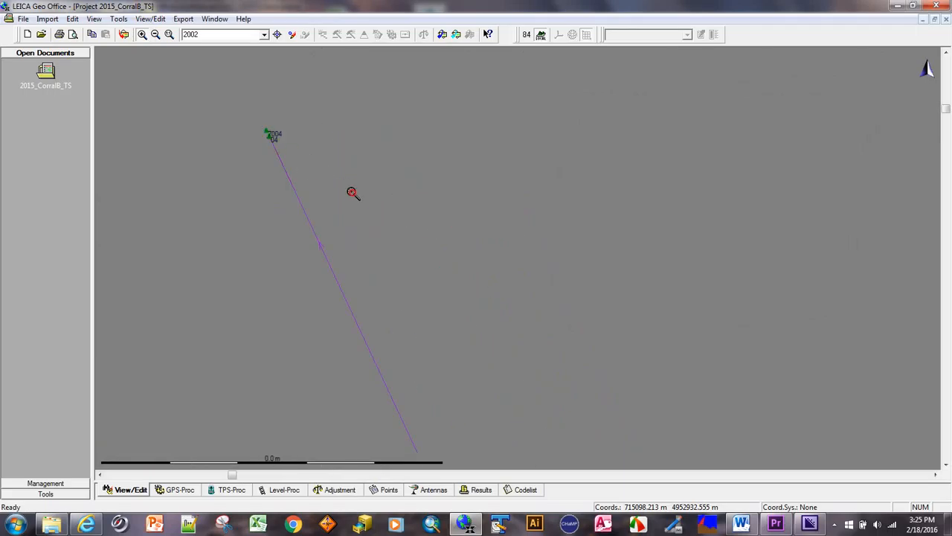
{"action": "left_click", "coordinate": [352, 192]}
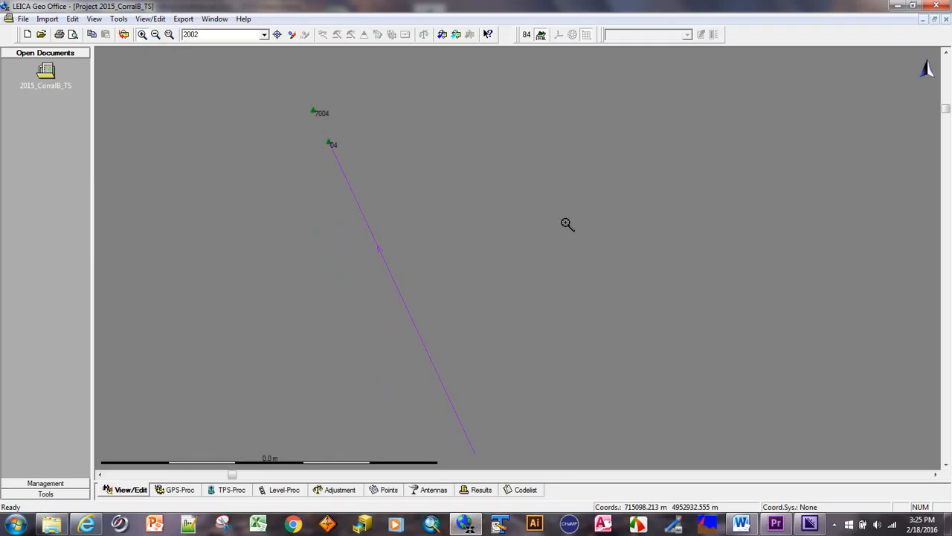
Measure the direction and distance from control point 7004 to shifted point 04.
{"action": "right_click", "coordinate": [605, 181]}
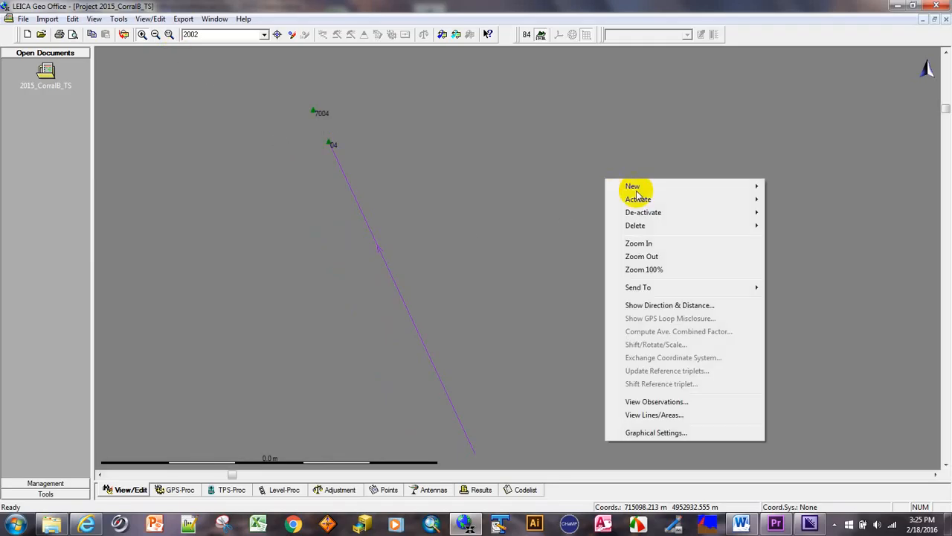
{"action": "left_click", "coordinate": [679, 306]}
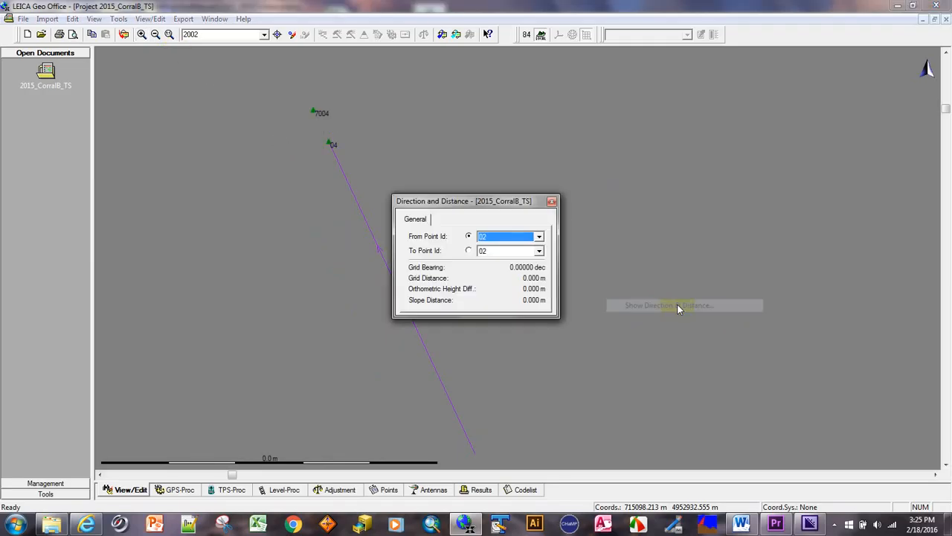
{"action": "left_click", "coordinate": [313, 110]}
{"action": "left_click", "coordinate": [468, 251]}
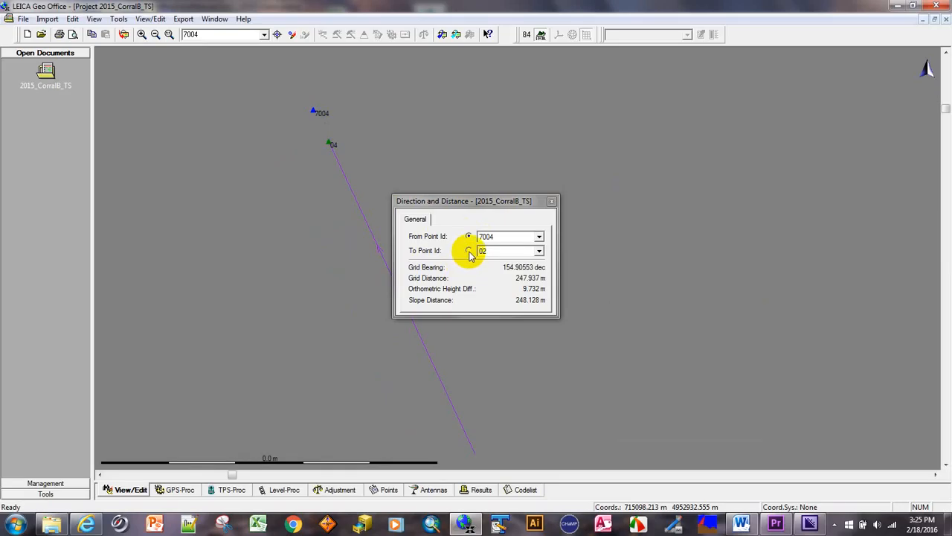
{"action": "left_click", "coordinate": [330, 146]}
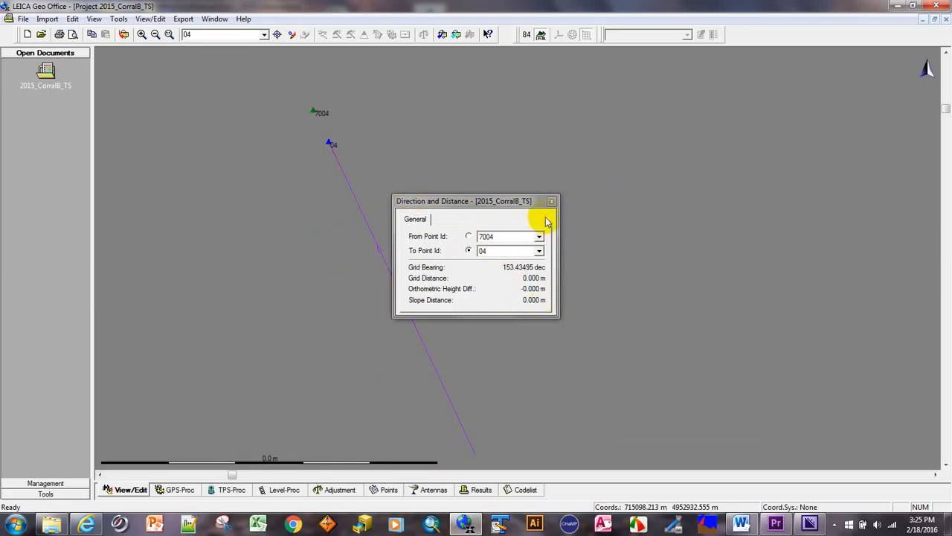
Center the view on point 02 and move the Direction and Distance window clear of it.
{"action": "left_click", "coordinate": [264, 34]}
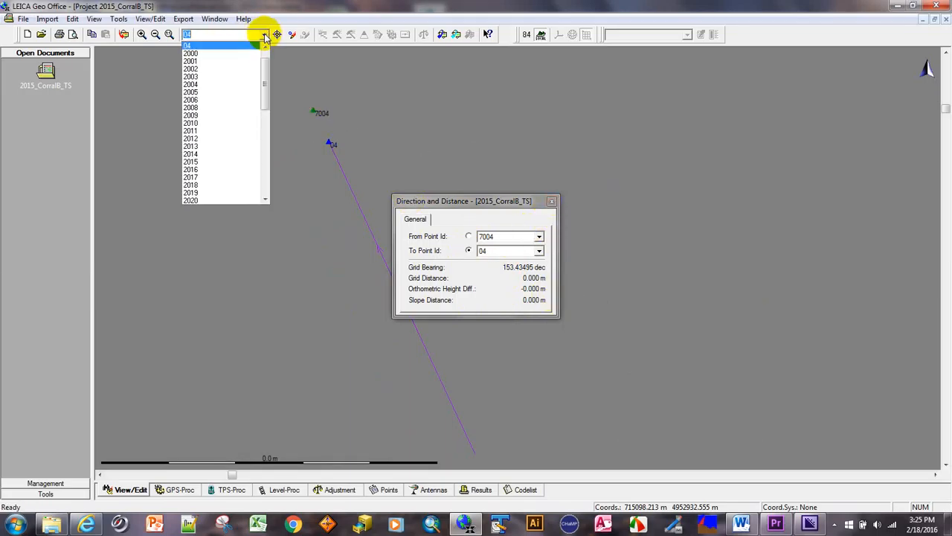
{"action": "left_click_drag", "start_coordinate": [266, 74], "coordinate": [265, 65]}
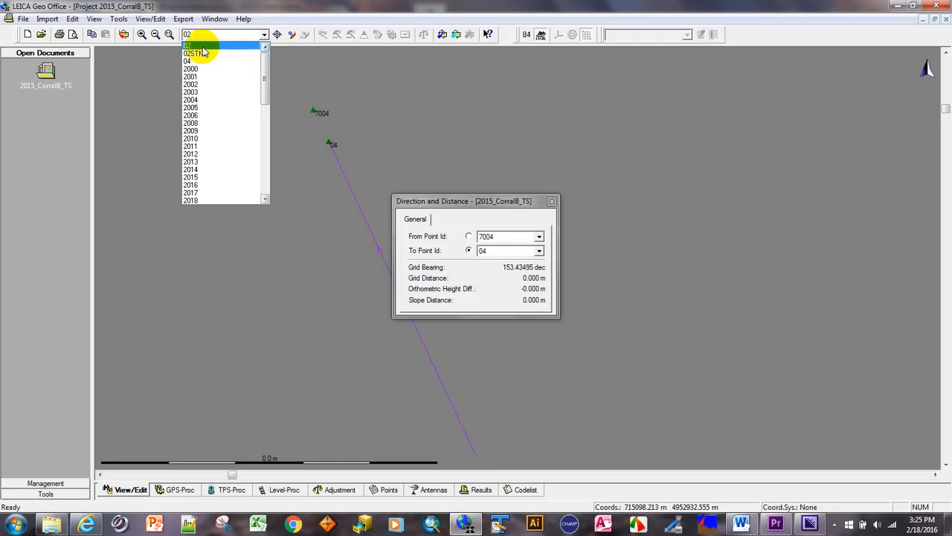
{"action": "left_click", "coordinate": [216, 46]}
{"action": "left_click", "coordinate": [277, 35]}
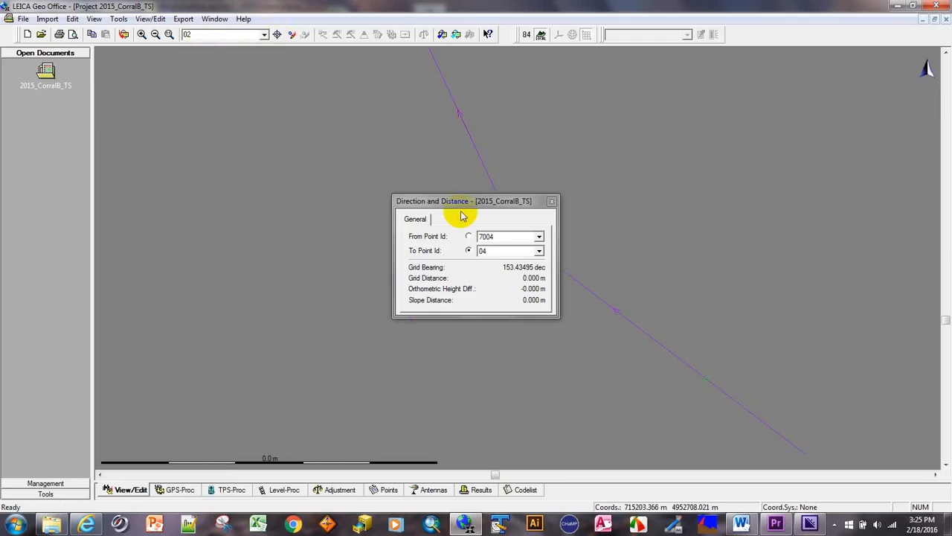
{"action": "left_click_drag", "start_coordinate": [471, 201], "coordinate": [255, 167]}
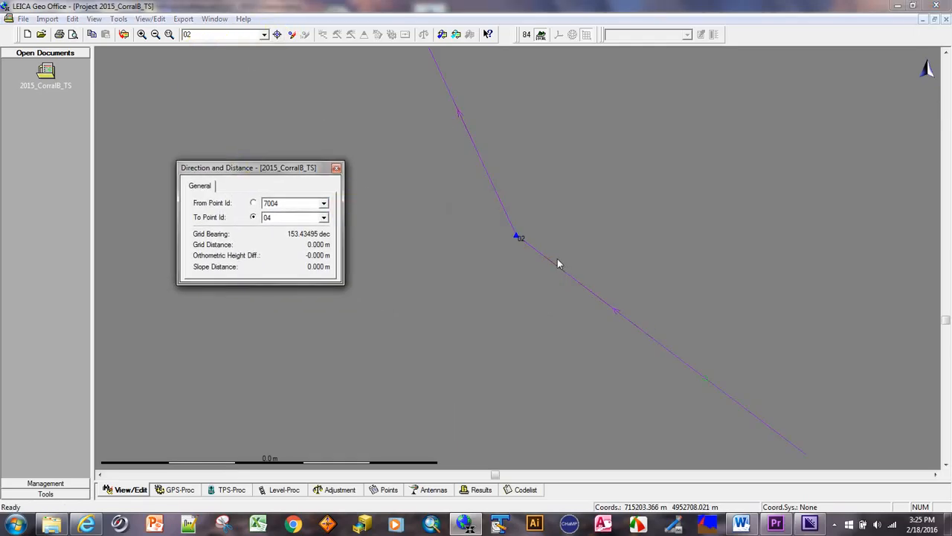
Measure the direction and distance from control point 7002 to shifted point 02.
{"action": "left_click", "coordinate": [337, 169]}
{"action": "scroll", "coordinate": [524, 209], "scroll_direction": "up", "scroll_amount": 3}
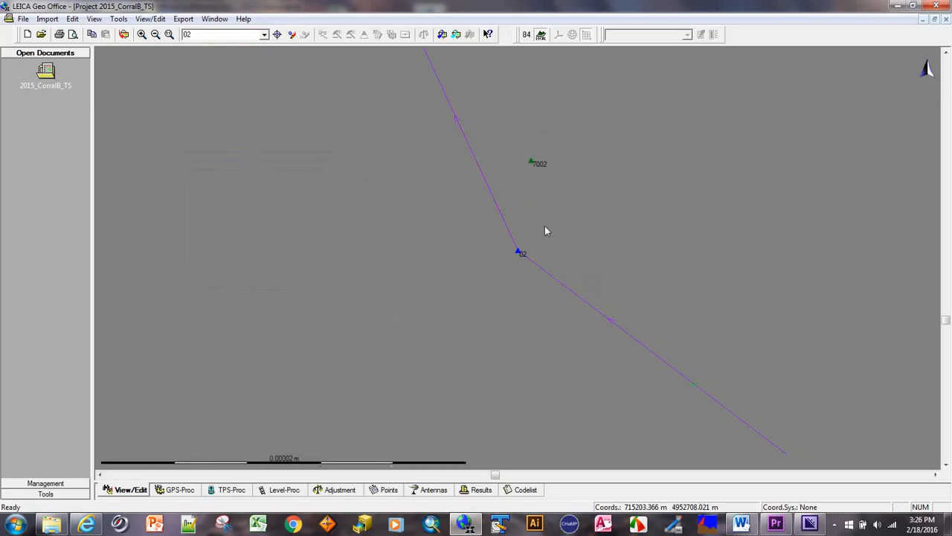
{"action": "right_click", "coordinate": [736, 208]}
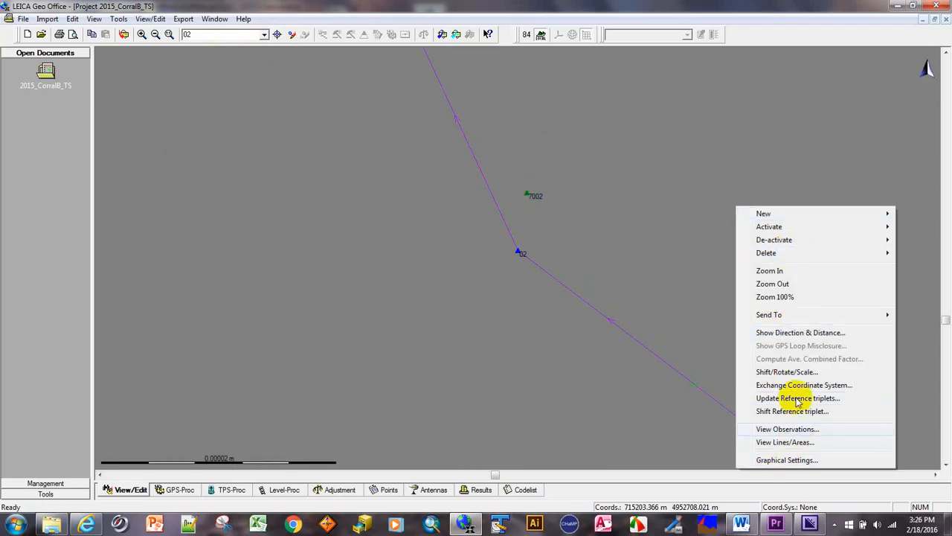
{"action": "left_click", "coordinate": [789, 333]}
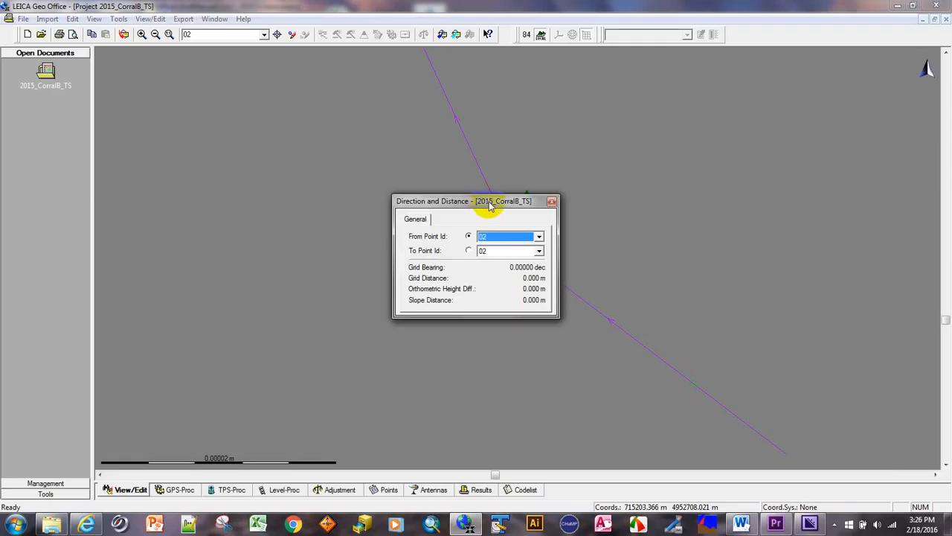
{"action": "left_click_drag", "start_coordinate": [485, 202], "coordinate": [363, 201]}
{"action": "left_click", "coordinate": [534, 196]}
{"action": "left_click", "coordinate": [394, 245]}
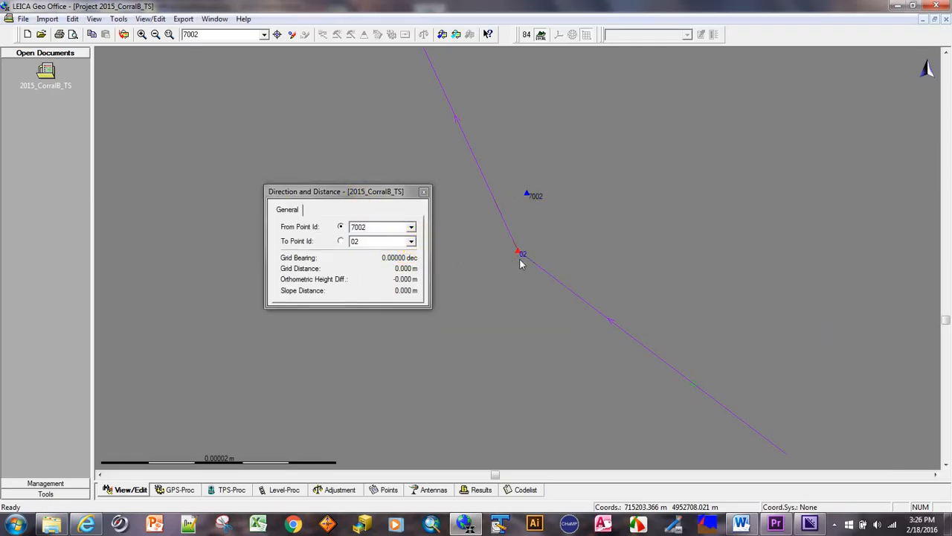
{"action": "left_click", "coordinate": [392, 298]}
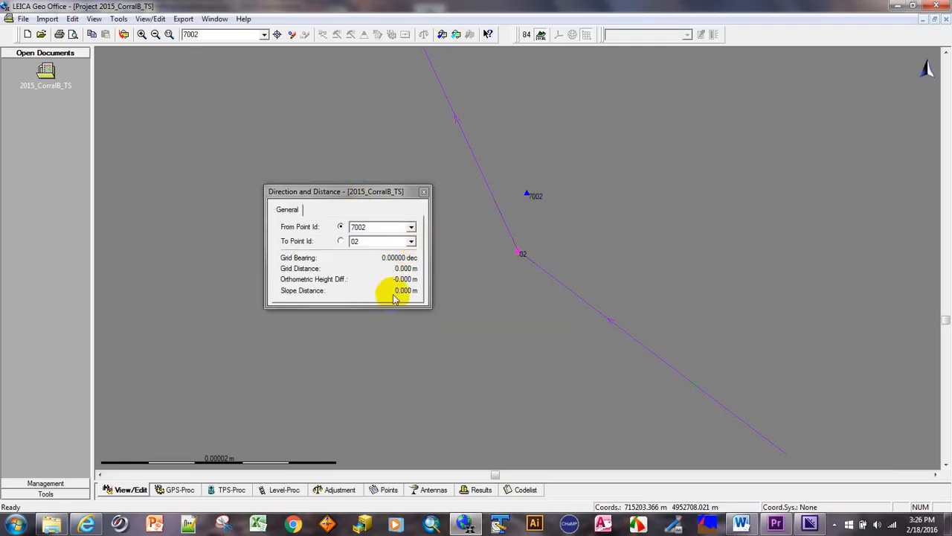
{"action": "left_click", "coordinate": [424, 193]}
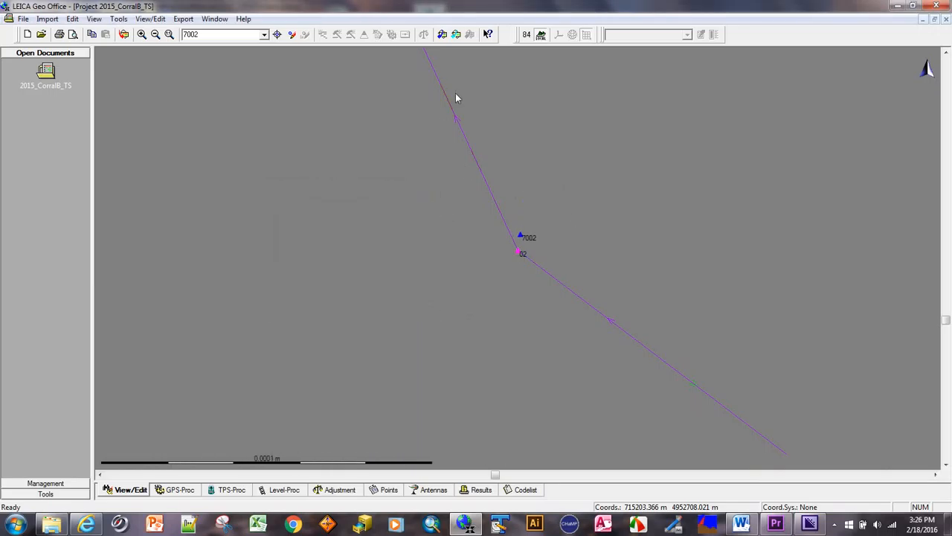
Measure the direction and distance from point 02 to the nearby staked point 02STKE.
{"action": "scroll", "coordinate": [457, 94], "scroll_direction": "down", "scroll_amount": 8}
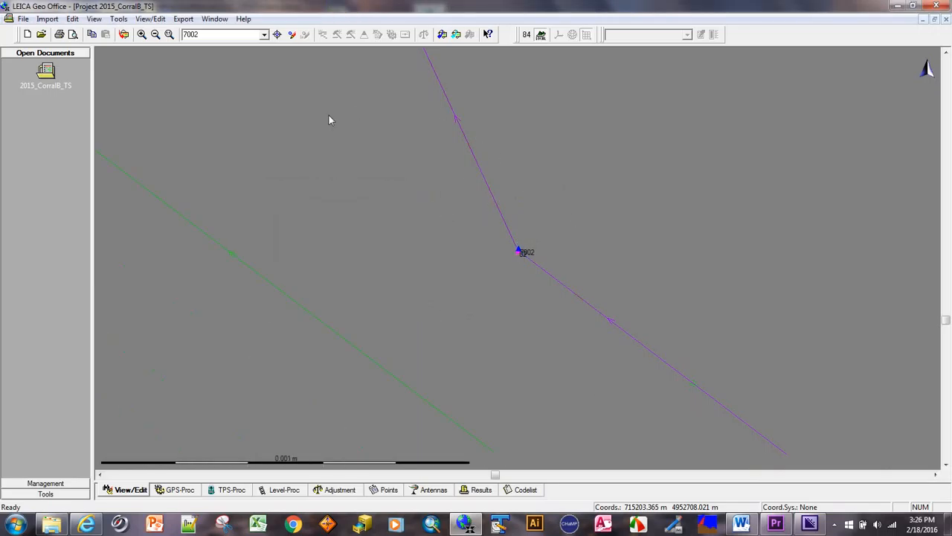
{"action": "scroll", "coordinate": [444, 141], "scroll_direction": "down", "scroll_amount": 10}
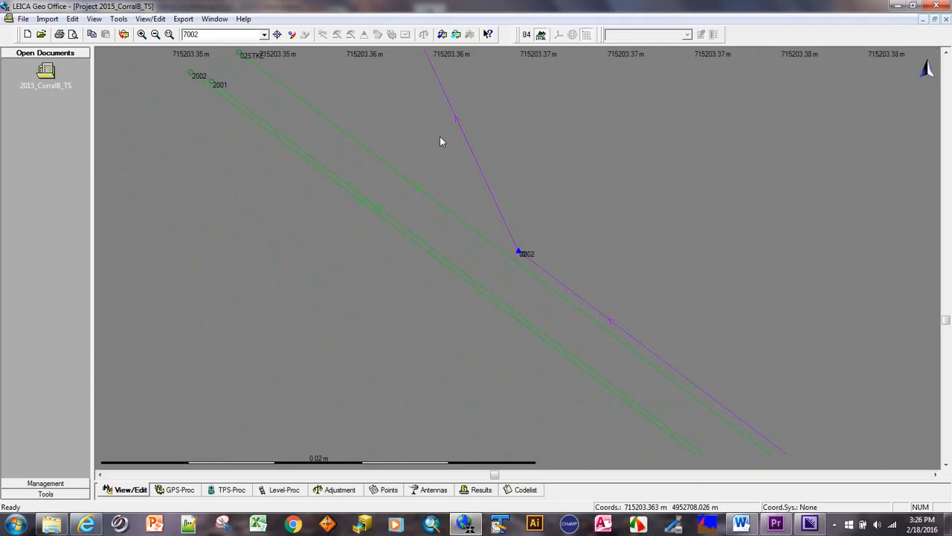
{"action": "scroll", "coordinate": [455, 210], "scroll_direction": "down", "scroll_amount": 2}
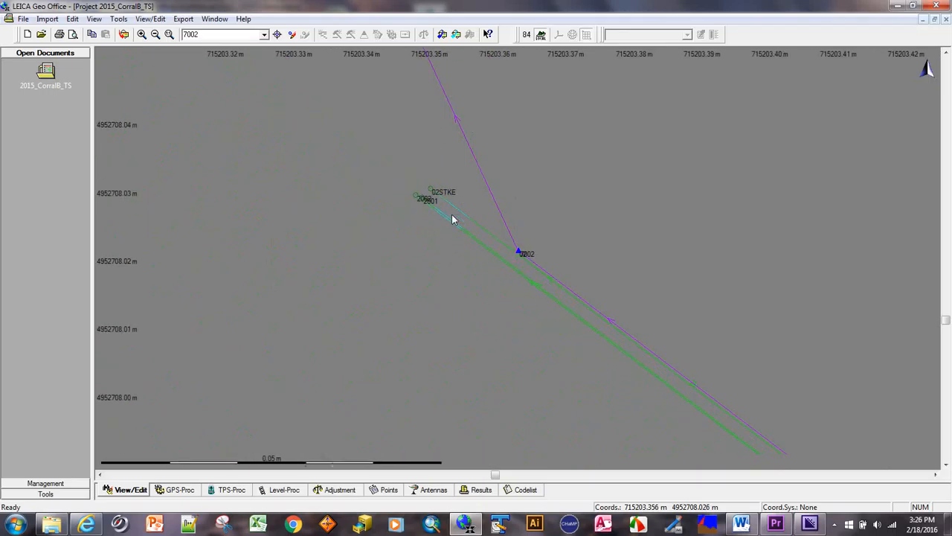
{"action": "scroll", "coordinate": [395, 181], "scroll_direction": "up", "scroll_amount": 3}
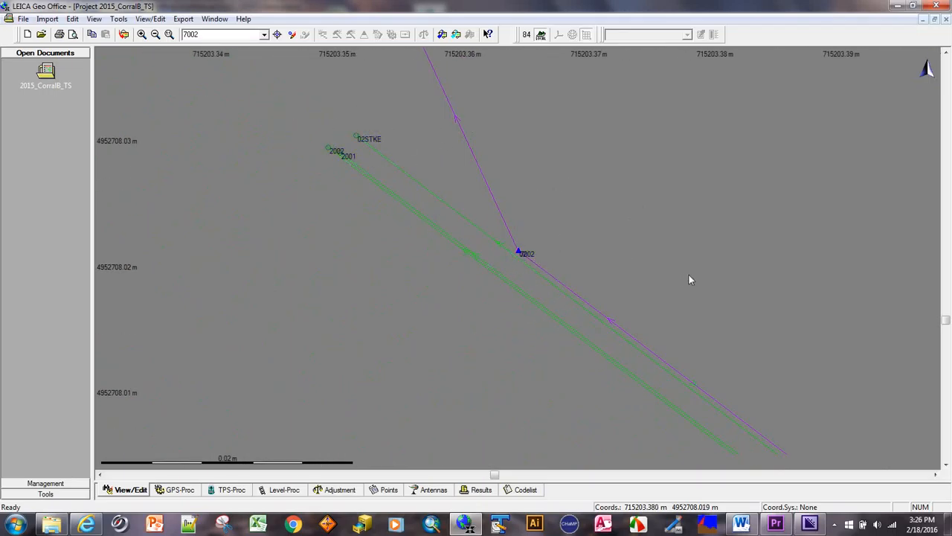
{"action": "right_click", "coordinate": [631, 216]}
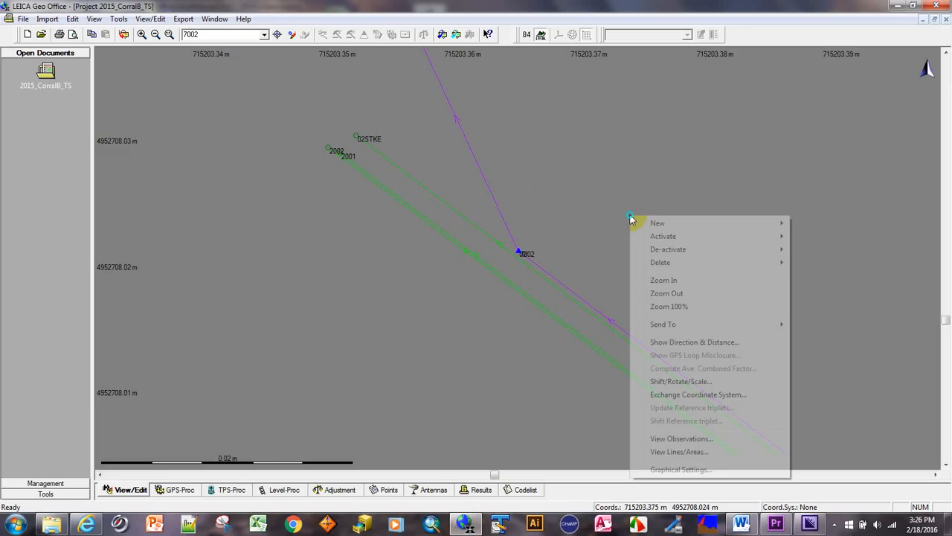
{"action": "left_click", "coordinate": [688, 342]}
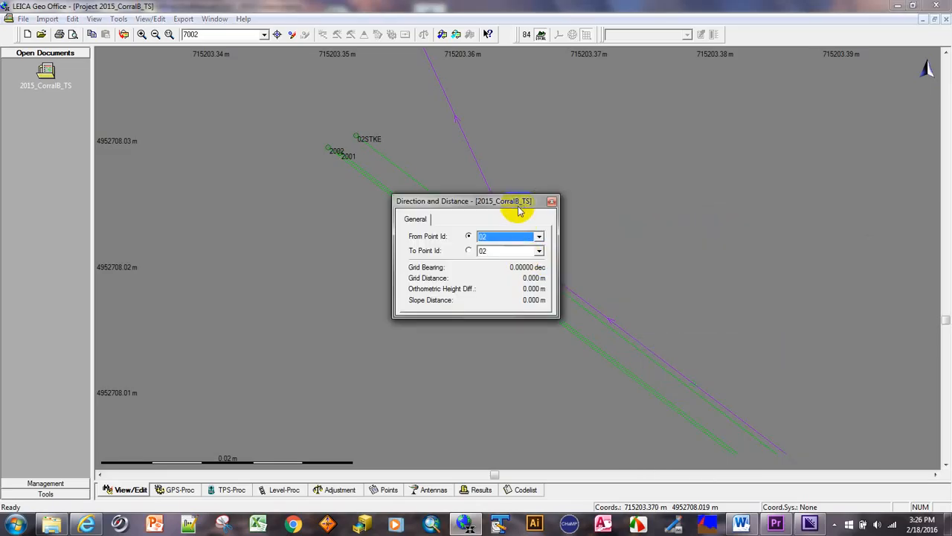
{"action": "left_click_drag", "start_coordinate": [519, 211], "coordinate": [749, 168]}
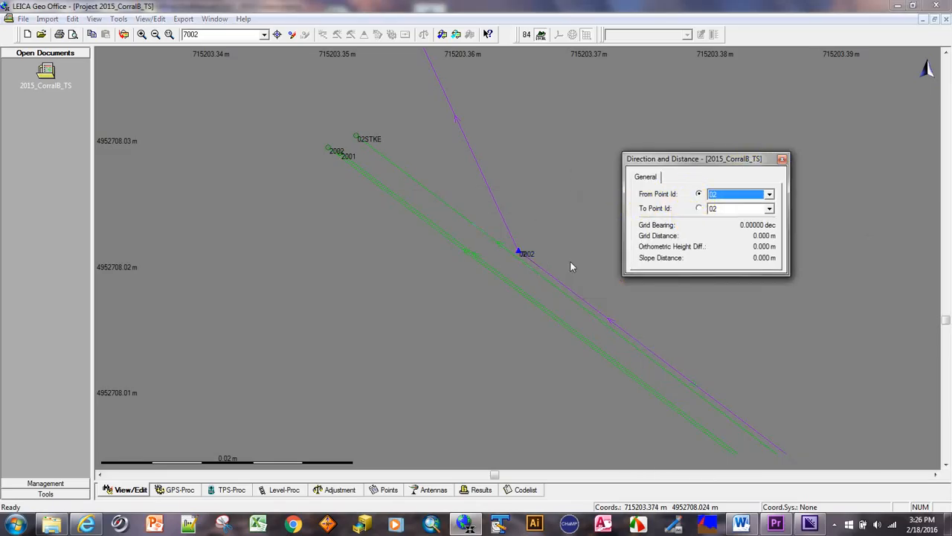
{"action": "left_click", "coordinate": [700, 209]}
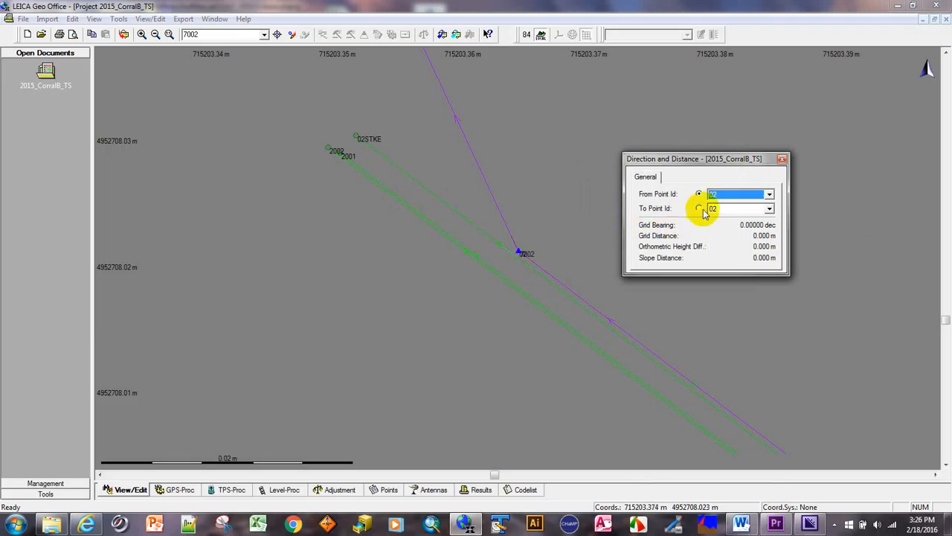
{"action": "left_click", "coordinate": [360, 141]}
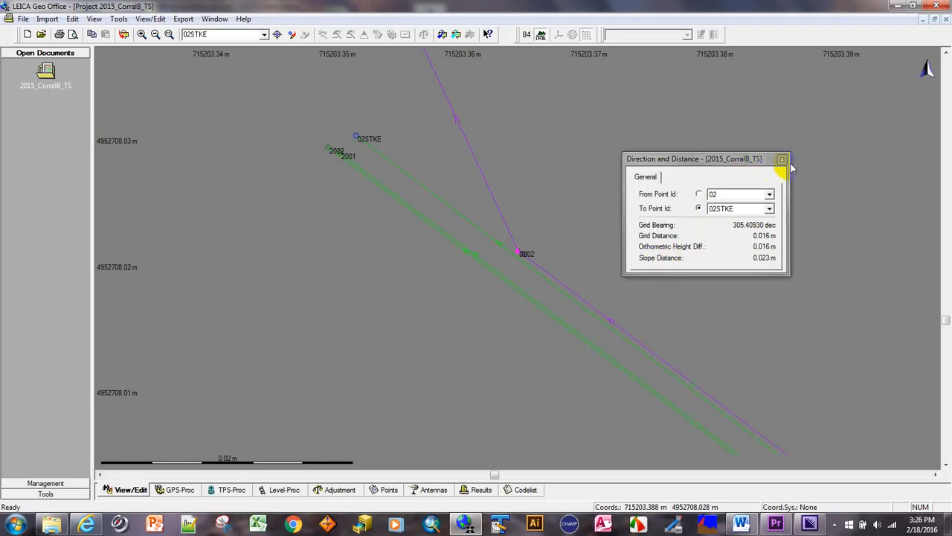
{"action": "left_click_drag", "start_coordinate": [777, 159], "coordinate": [714, 115]}
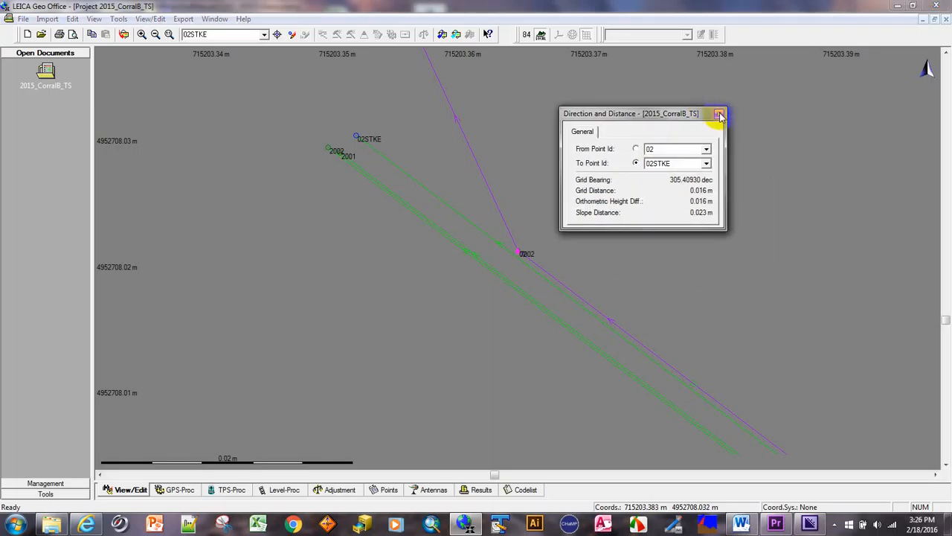
{"action": "left_click", "coordinate": [719, 115]}
Bring the whole survey network into view, from control point 7004 down to setup 2000.
{"action": "scroll", "coordinate": [367, 140], "scroll_direction": "down", "scroll_amount": 5}
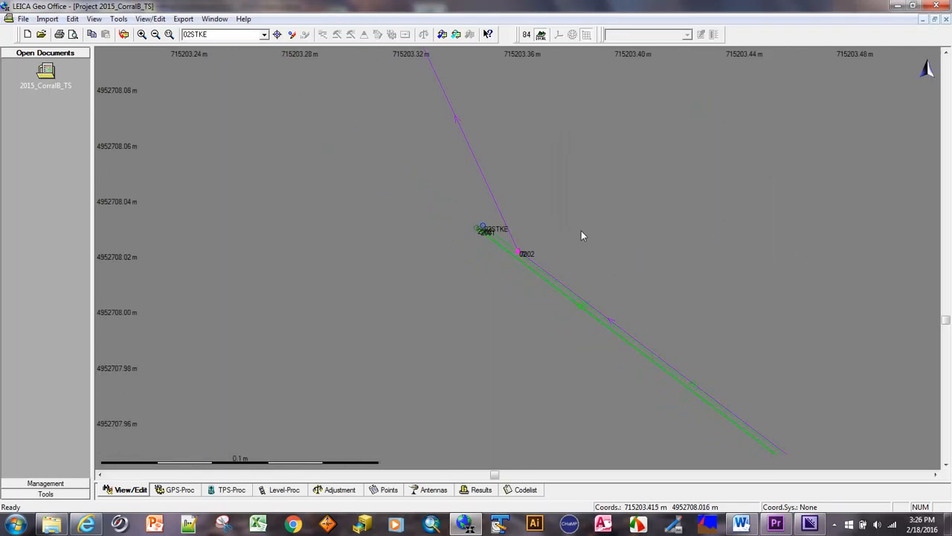
{"action": "scroll", "coordinate": [582, 236], "scroll_direction": "down", "scroll_amount": 8}
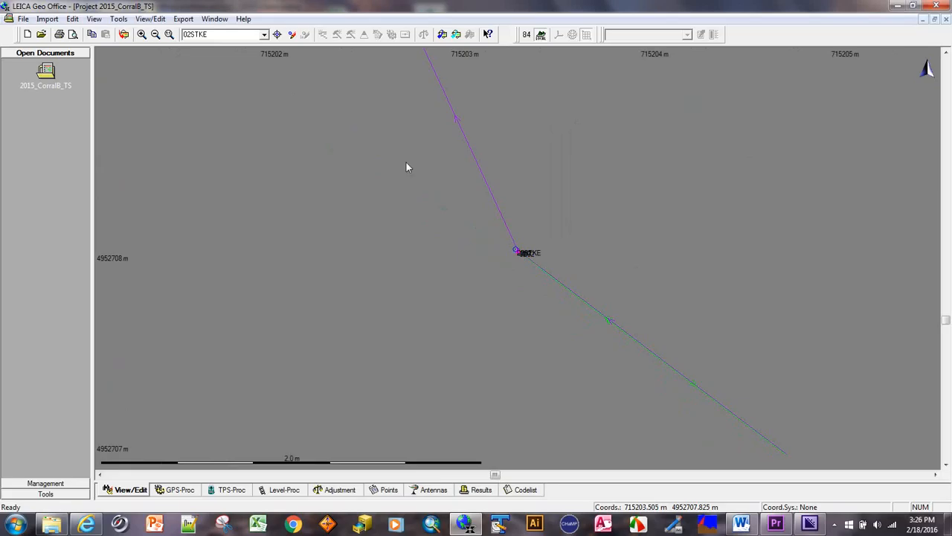
{"action": "scroll", "coordinate": [406, 167], "scroll_direction": "down", "scroll_amount": 10}
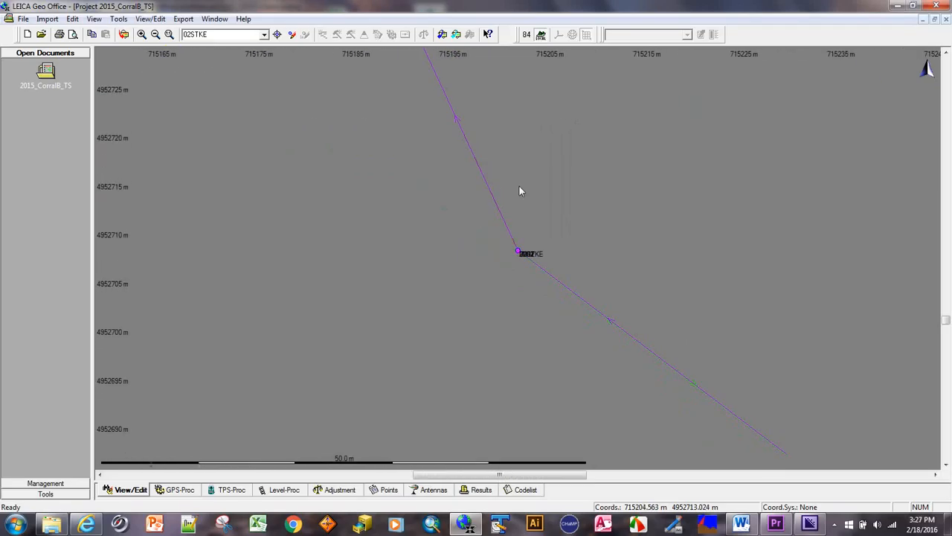
{"action": "scroll", "coordinate": [519, 191], "scroll_direction": "down", "scroll_amount": 6}
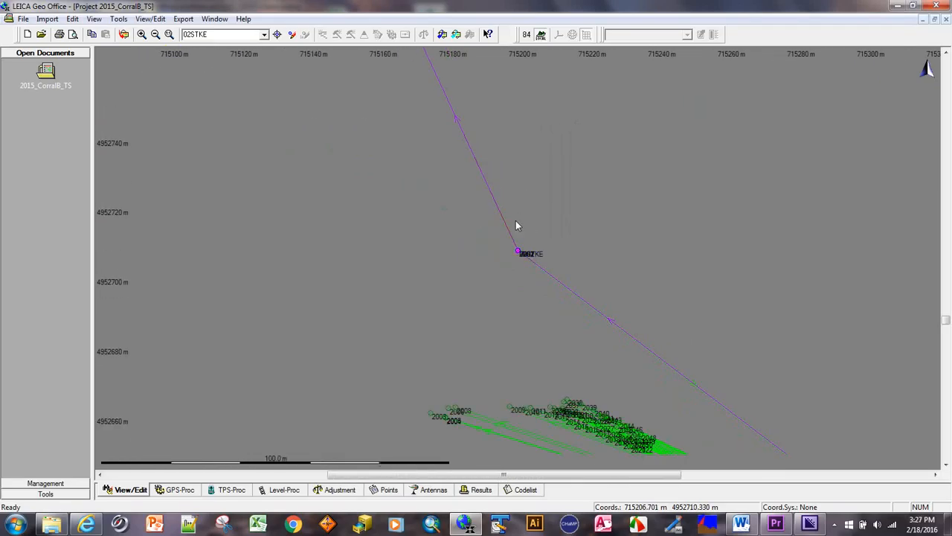
{"action": "left_click", "coordinate": [142, 34]}
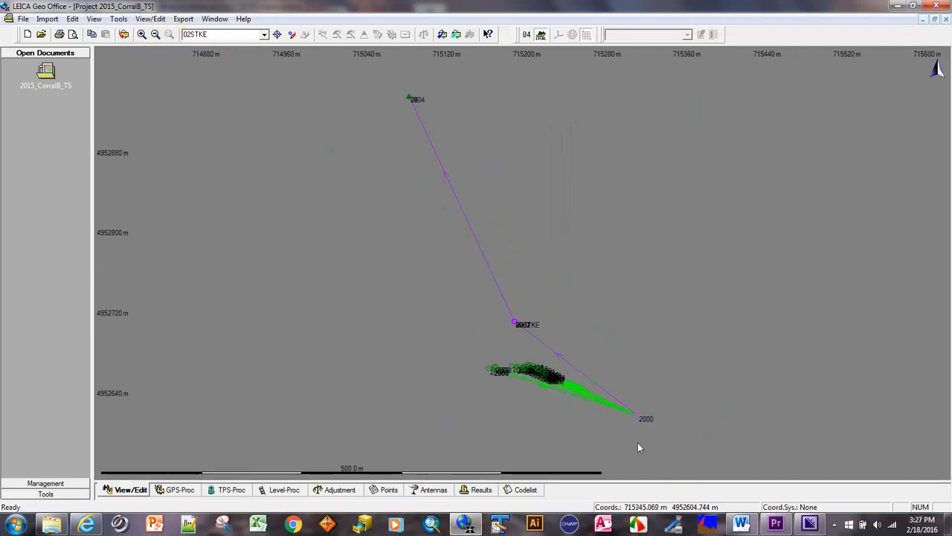
{"action": "scroll", "coordinate": [642, 445], "scroll_direction": "up", "scroll_amount": 2}
Show the project's point list and widen its Easting column.
{"action": "left_click", "coordinate": [384, 489]}
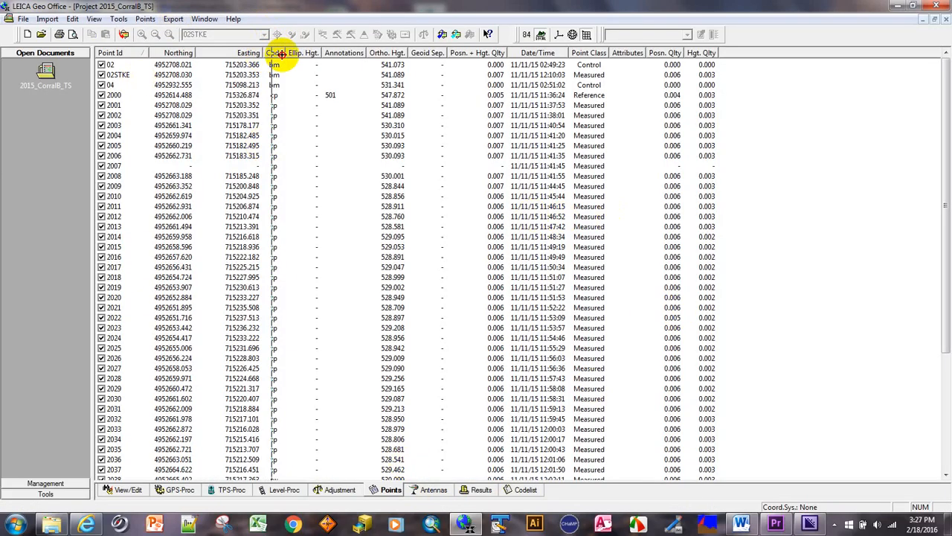
{"action": "left_click_drag", "start_coordinate": [280, 53], "coordinate": [316, 54]}
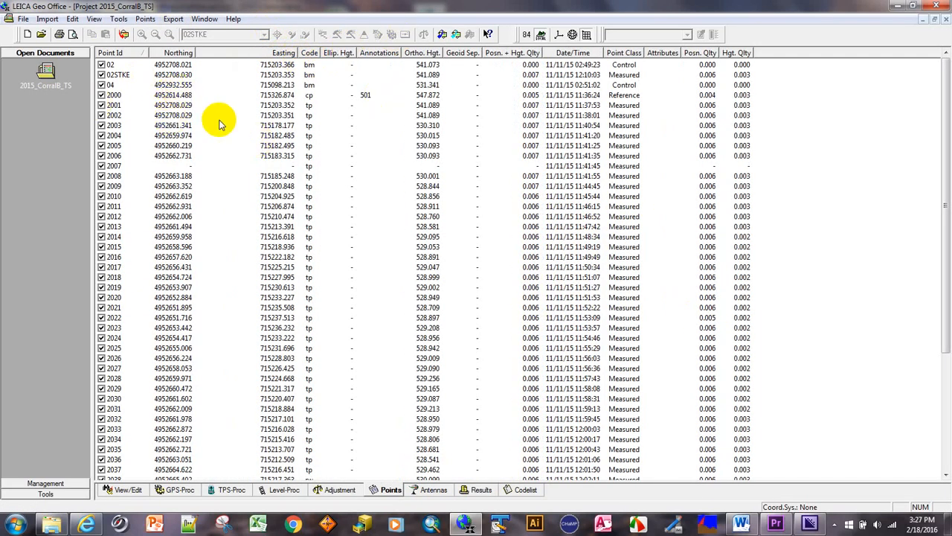
{"action": "left_click", "coordinate": [347, 176]}
Look through the rest of the point list and inspect the properties of point 2007.
{"action": "left_click", "coordinate": [136, 165]}
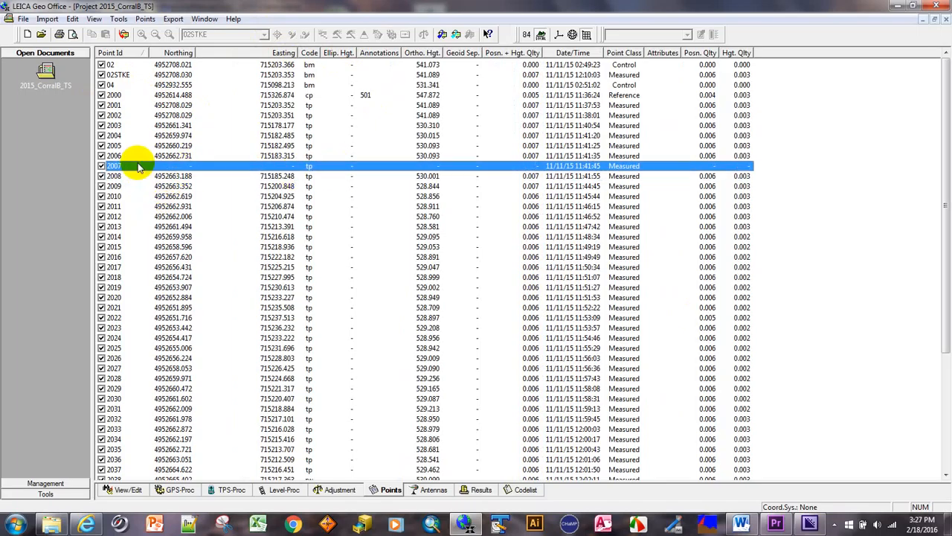
{"action": "scroll", "coordinate": [251, 196], "scroll_direction": "down", "scroll_amount": 6}
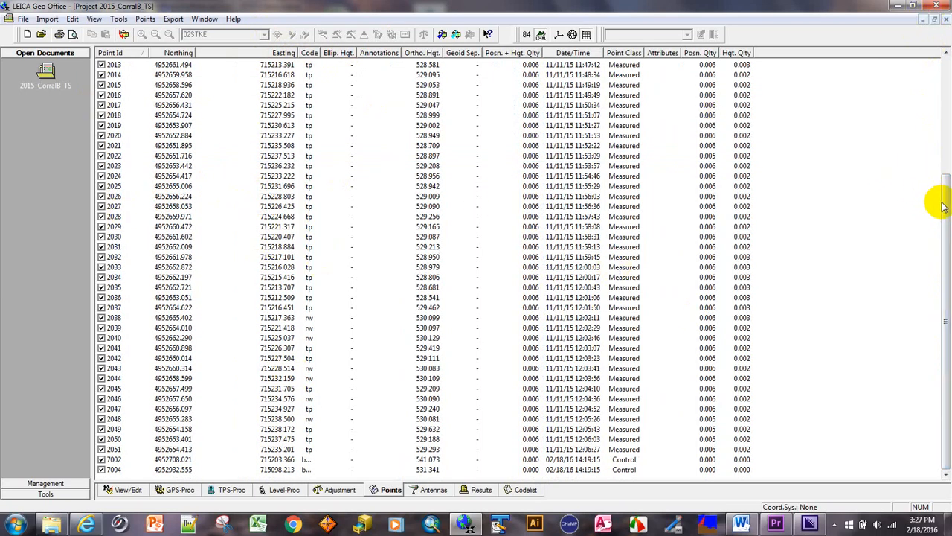
{"action": "left_click_drag", "start_coordinate": [930, 180], "coordinate": [929, 65]}
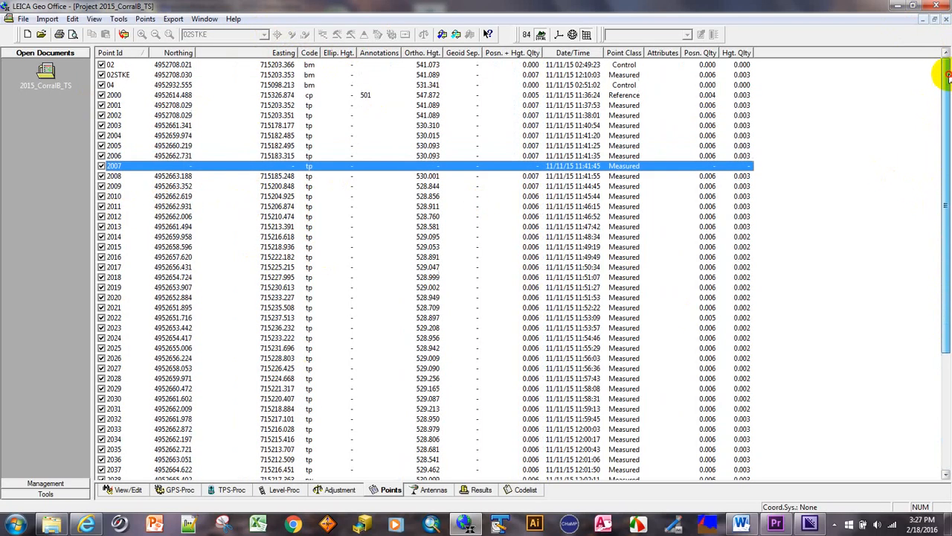
{"action": "double_click", "coordinate": [159, 166]}
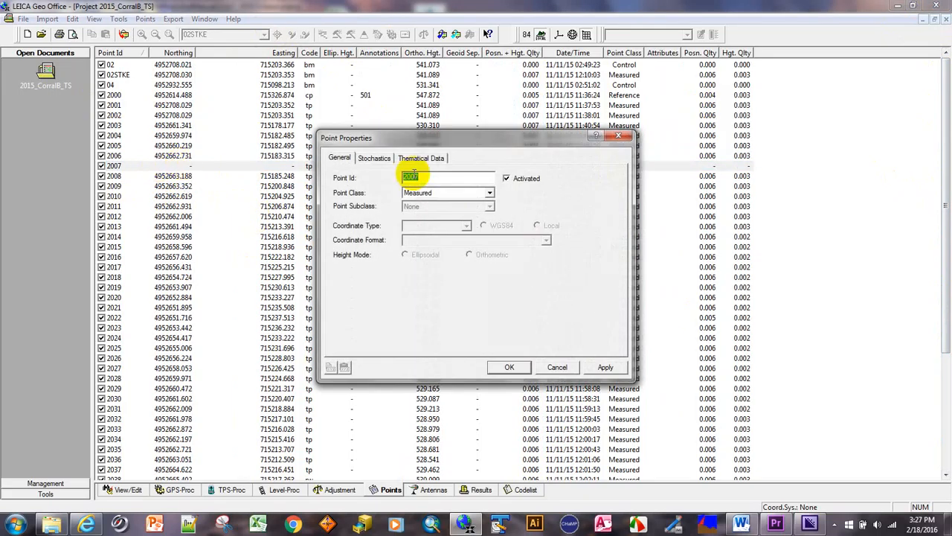
{"action": "left_click", "coordinate": [624, 138]}
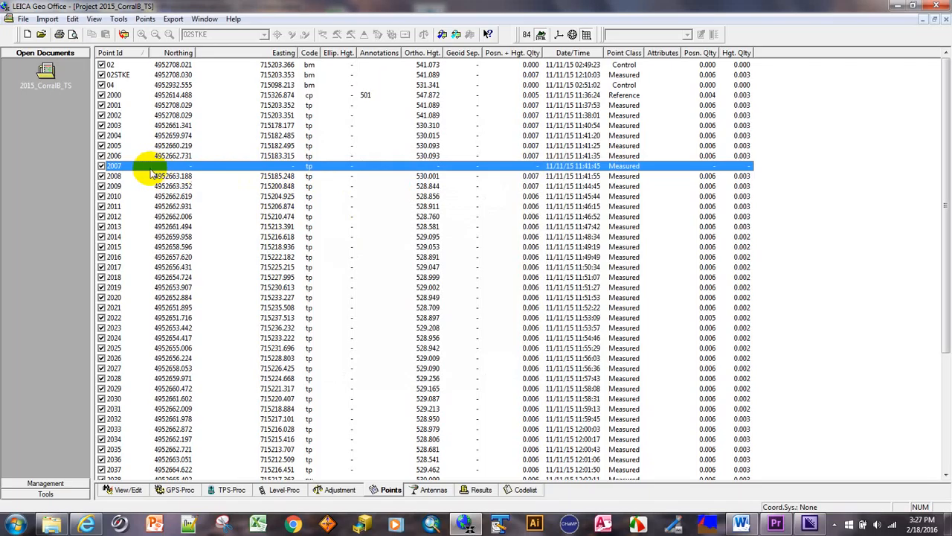
Inspect the observation of point 2007 among setup 2000's survey observations, and return to the graphical survey view.
{"action": "left_click", "coordinate": [130, 490]}
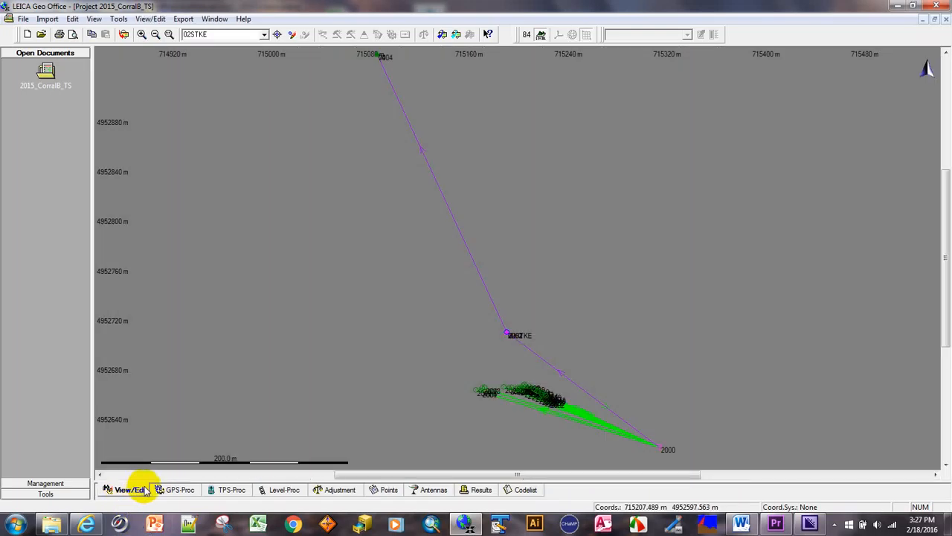
{"action": "left_click", "coordinate": [231, 489]}
{"action": "left_click", "coordinate": [112, 75]}
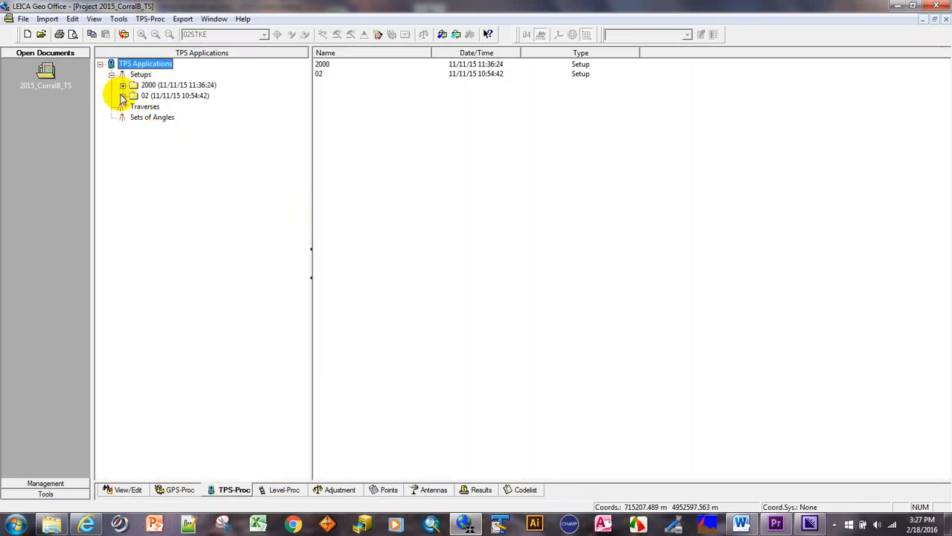
{"action": "left_click", "coordinate": [123, 85]}
{"action": "left_click", "coordinate": [134, 107]}
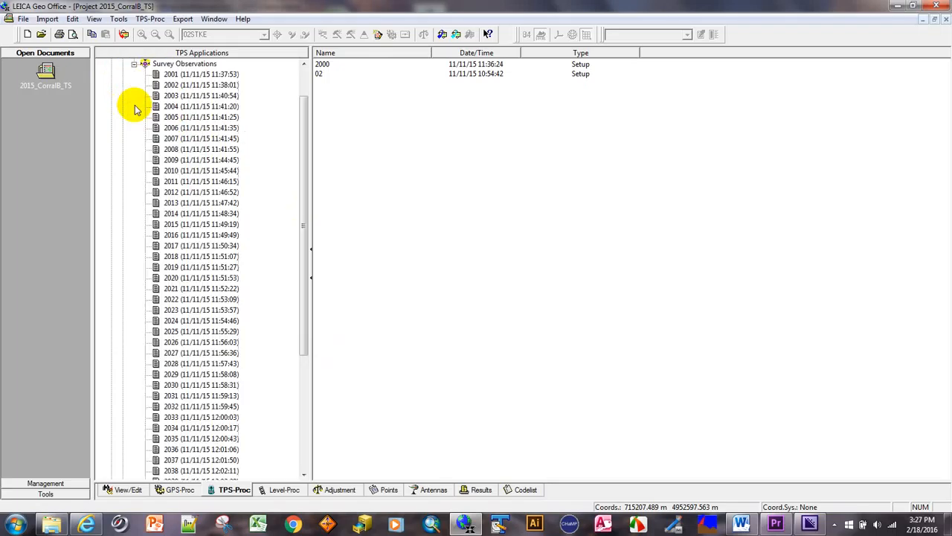
{"action": "left_click", "coordinate": [189, 140]}
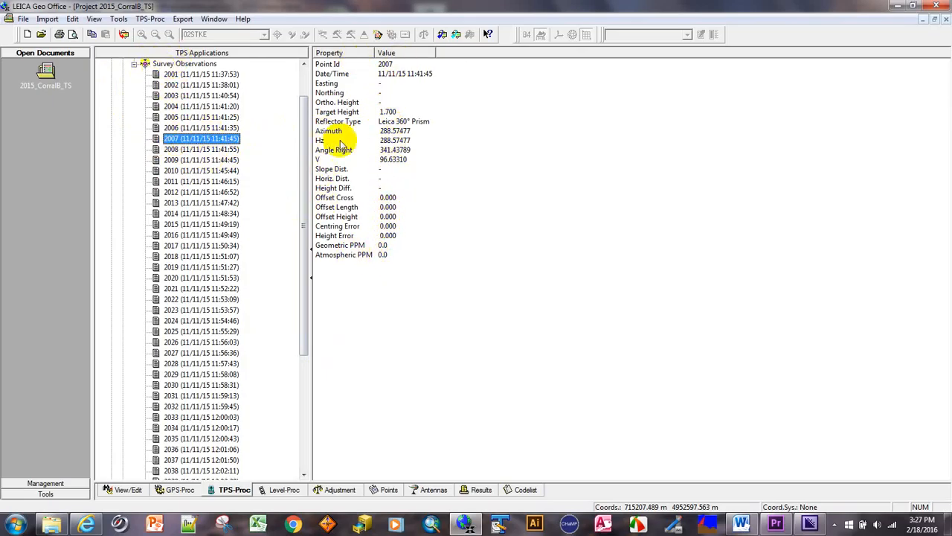
{"action": "left_click_drag", "start_coordinate": [302, 145], "coordinate": [285, 55]}
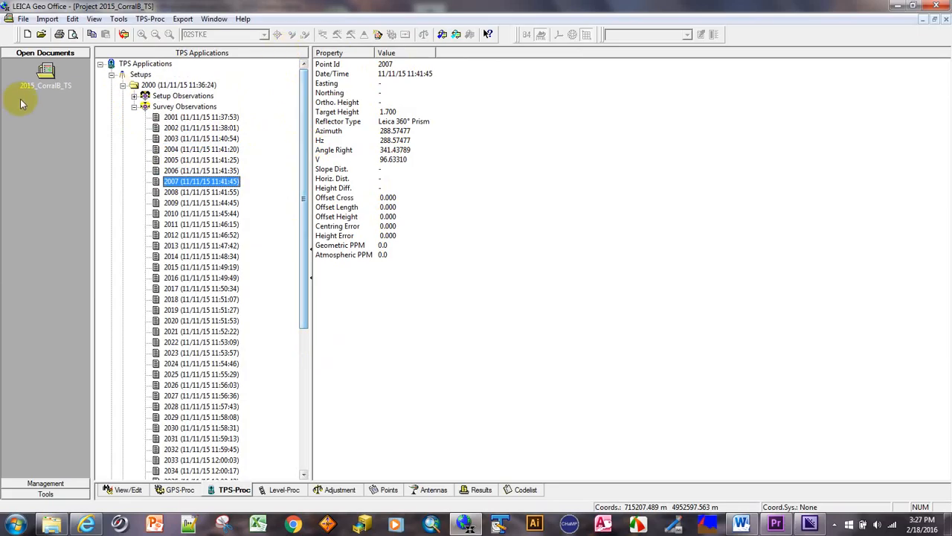
{"action": "left_click", "coordinate": [123, 85]}
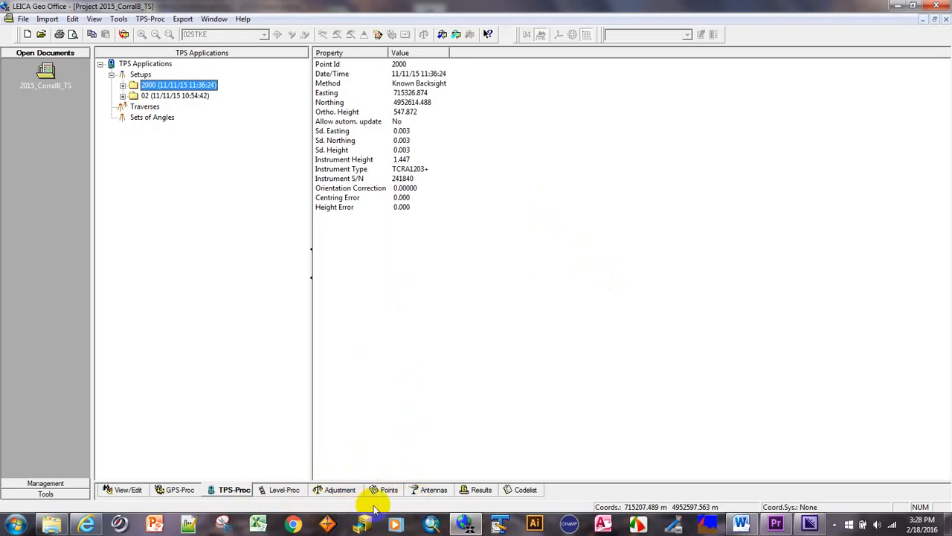
{"action": "left_click", "coordinate": [129, 490]}
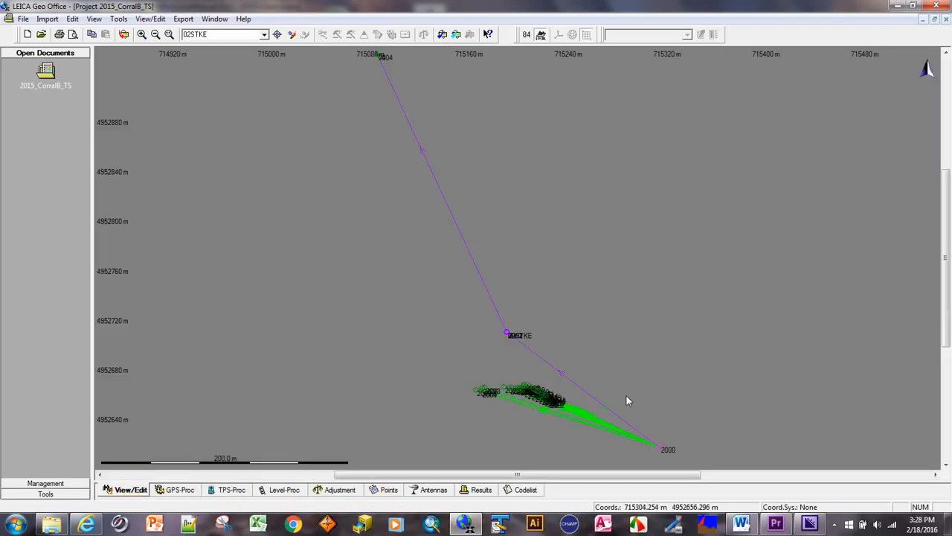